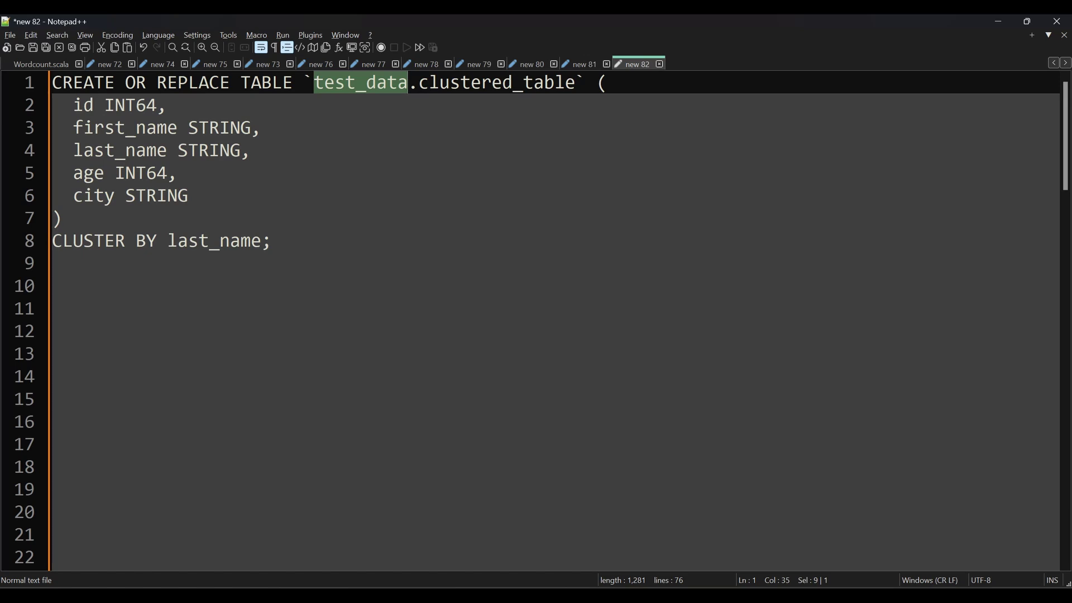
- Highlight the CLUSTER BY clause and its last_name column in the clustered table's SQL definition
left_click_drag(157, 241, 52, 240)
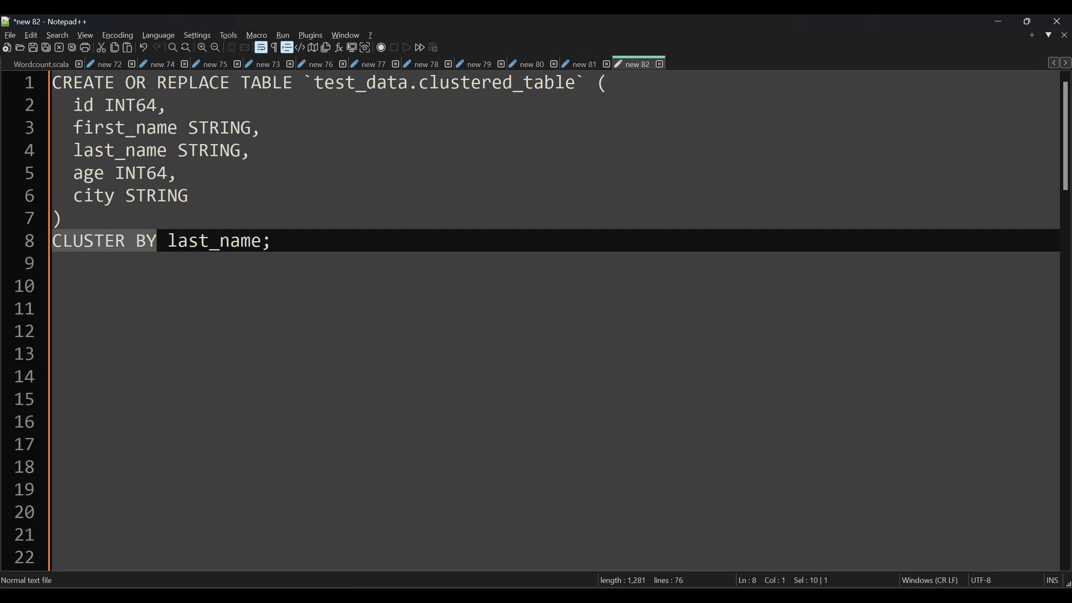
left_click(198, 240)
double_click(198, 240)
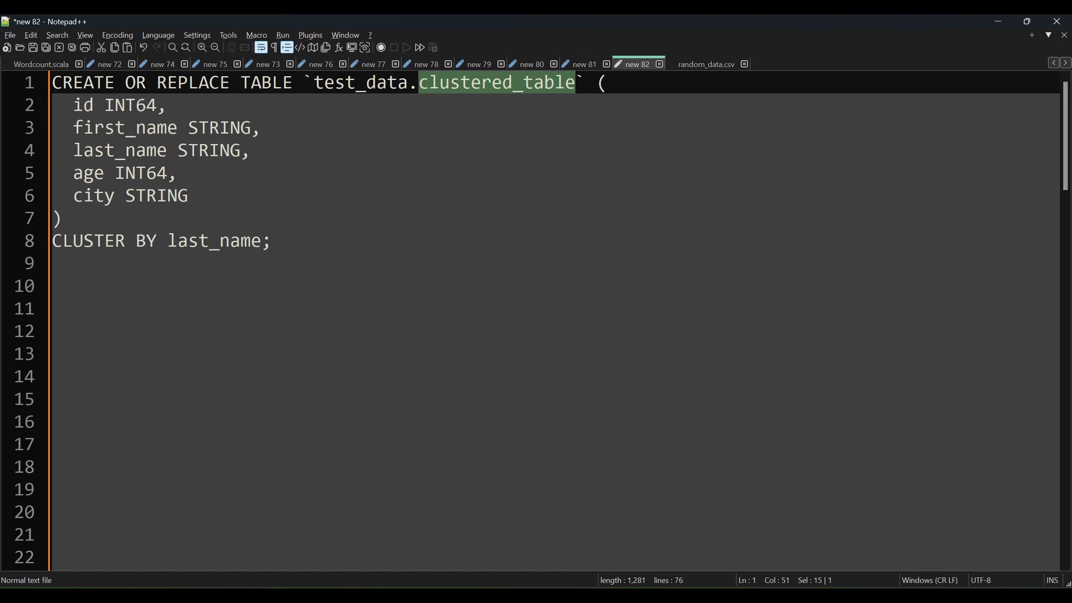
- Try adding "order by last_name asc" two lines below the CREATE TABLE statement, and undo the entry
left_click(272, 241)
key("Return")
key("Return")
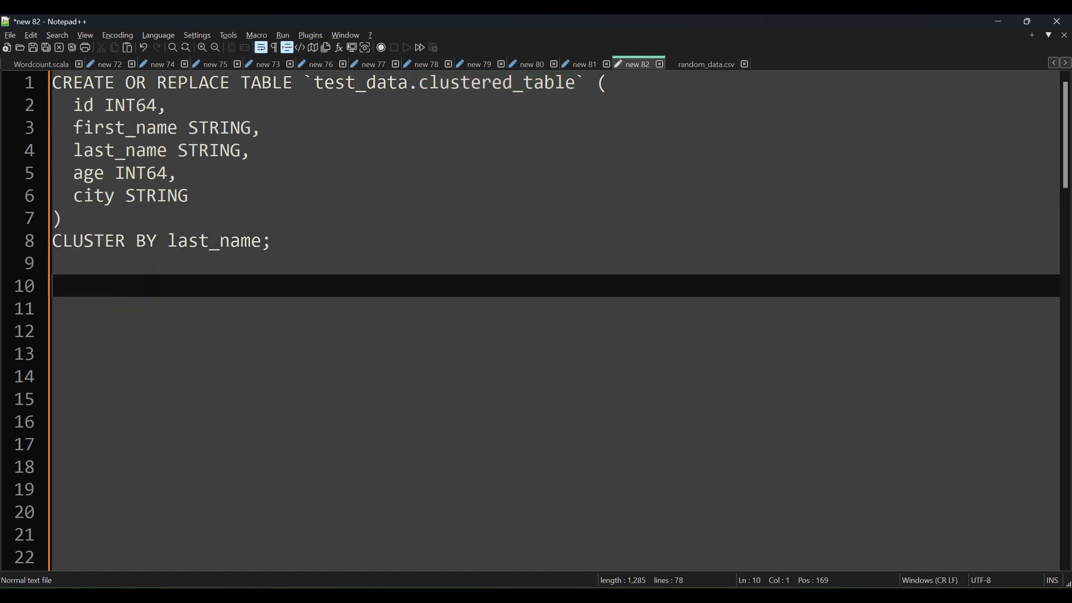
type("order by ")
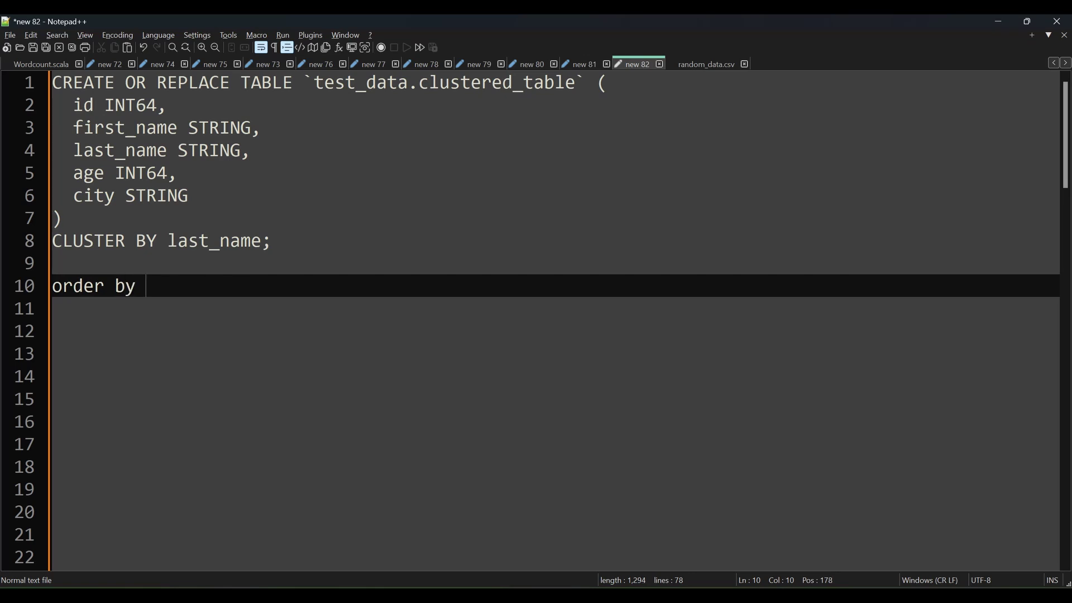
type("last_name ")
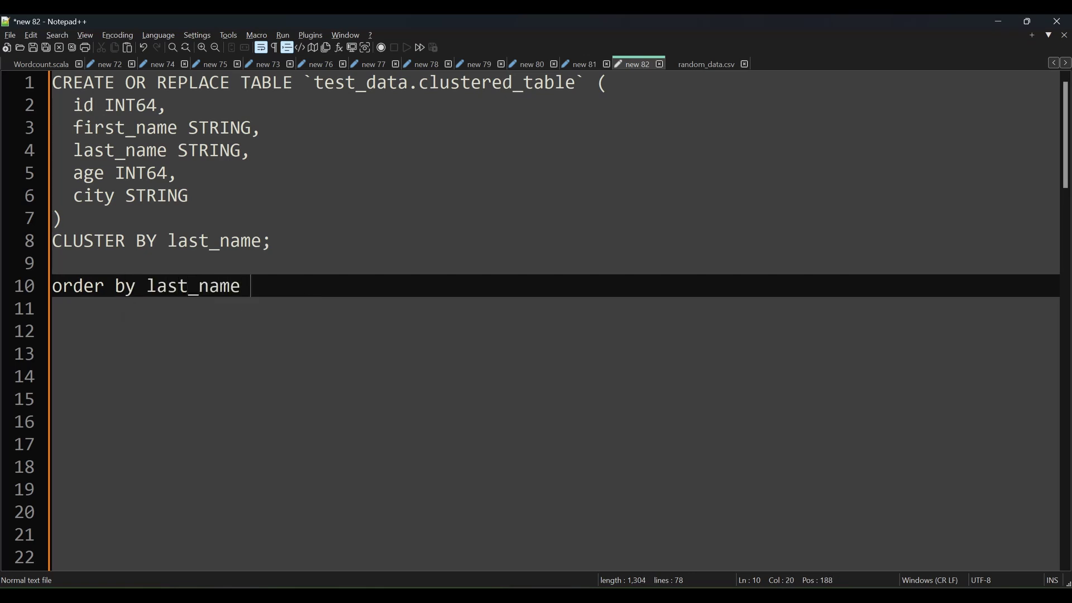
type("asc")
key("ctrl+z")
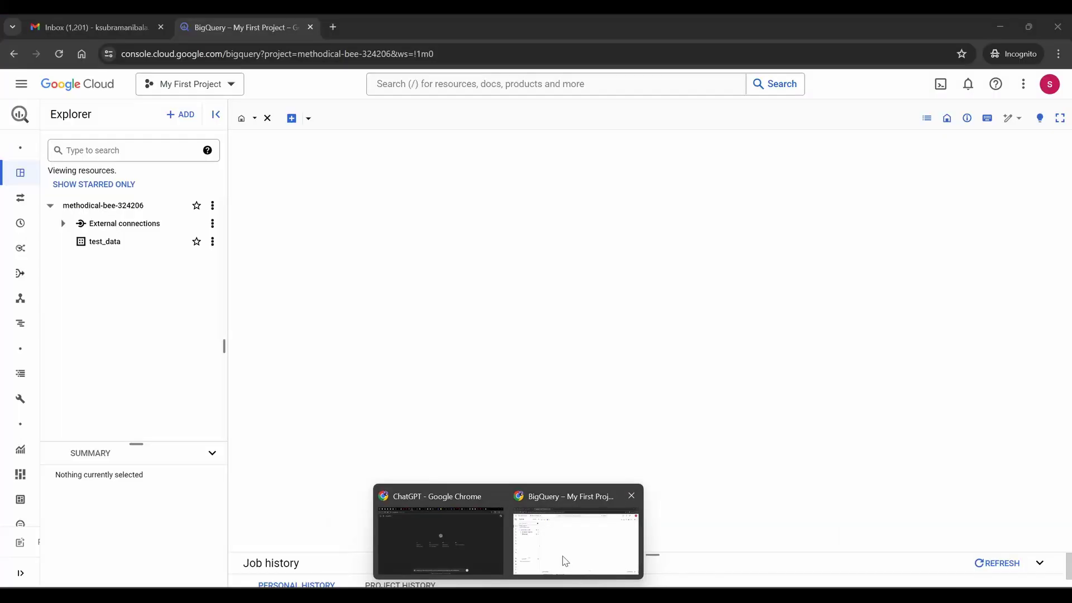
- Switch to BigQuery and start creating a new table in the test_data dataset
left_click(563, 558)
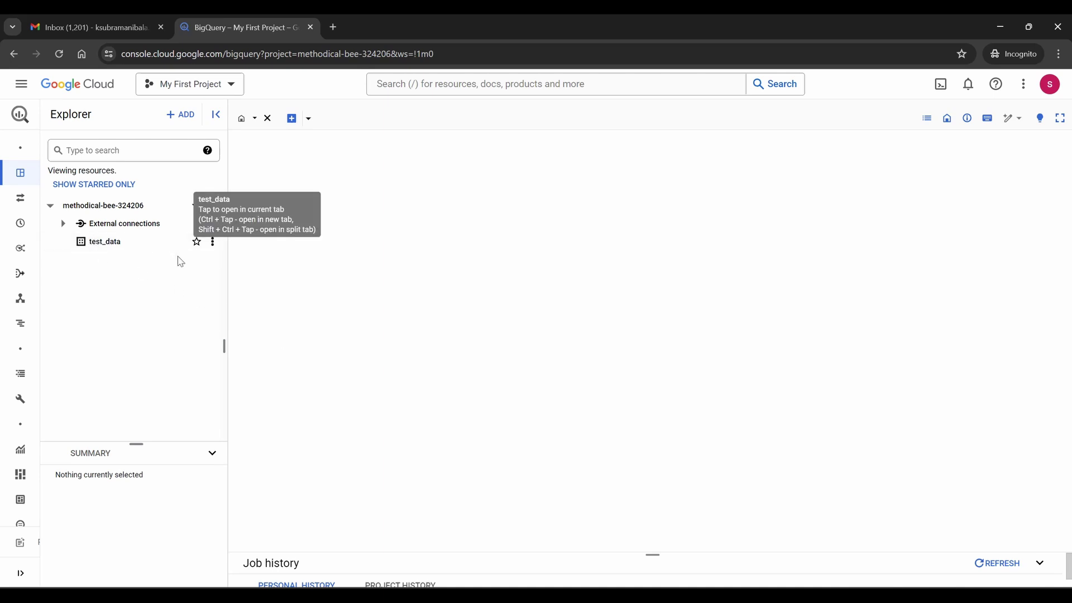
left_click(212, 244)
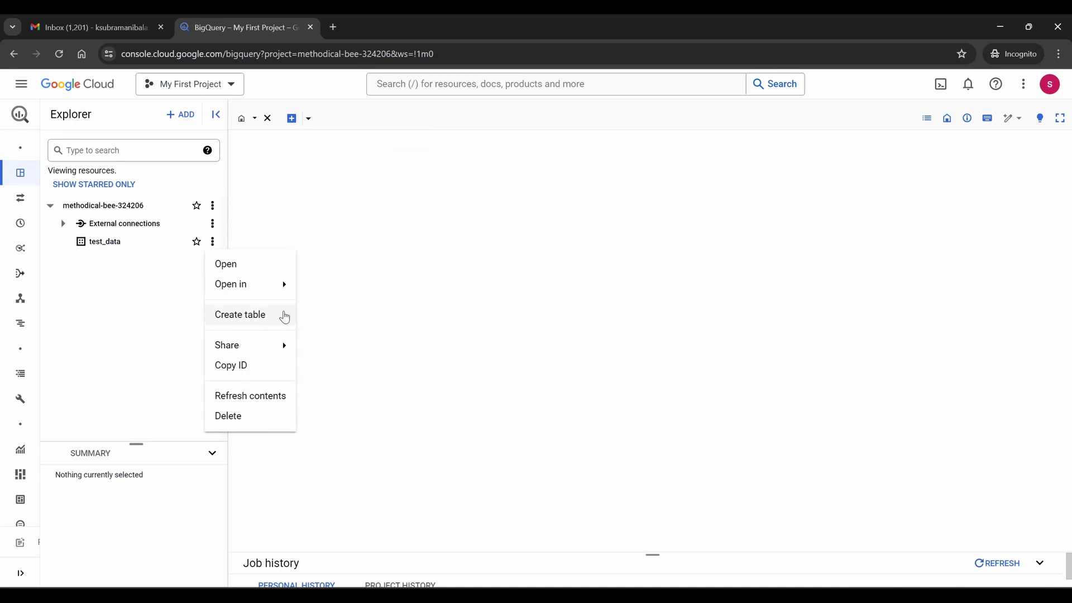
left_click(284, 315)
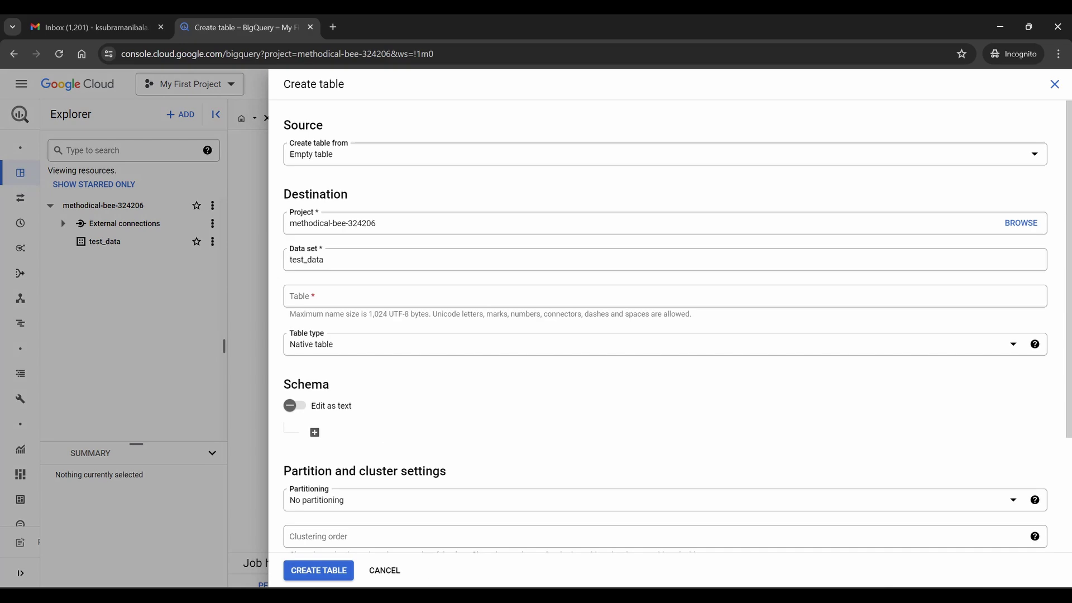
- Copy the name clustered_table from the SQL statement in Notepad++ and enter it as the new BigQuery table's name
key("alt+Tab")
double_click(455, 83)
key("ctrl+c")
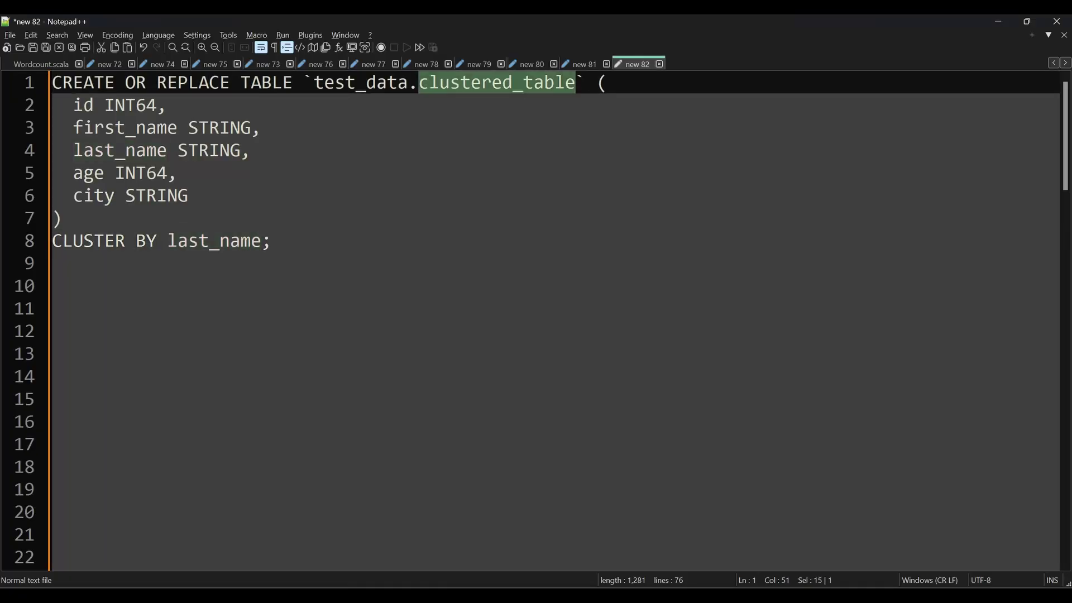
key("alt+Tab")
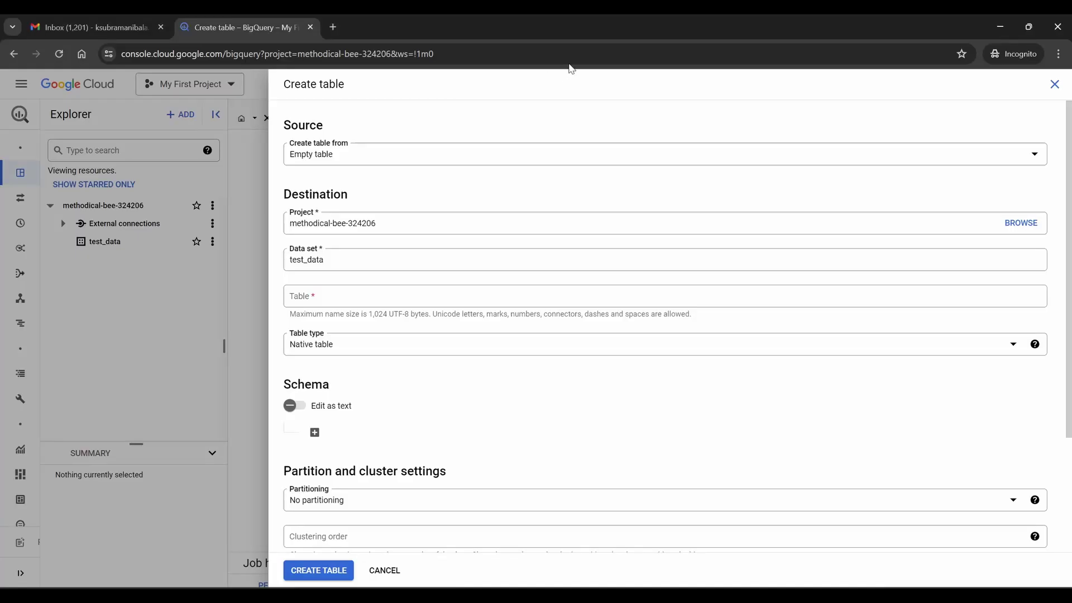
left_click(414, 352)
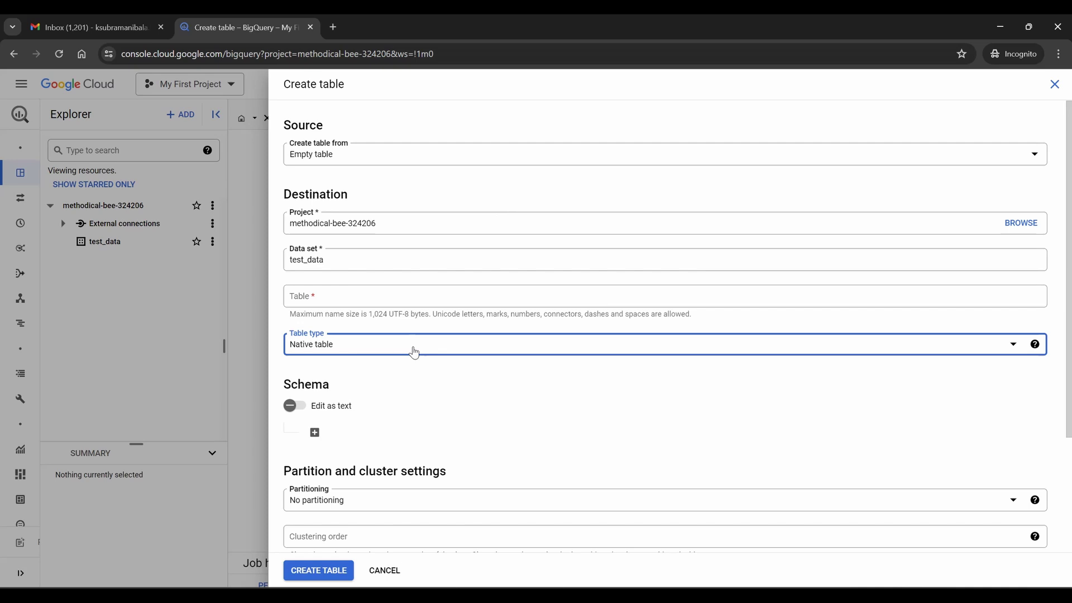
left_click(385, 300)
left_click(385, 300)
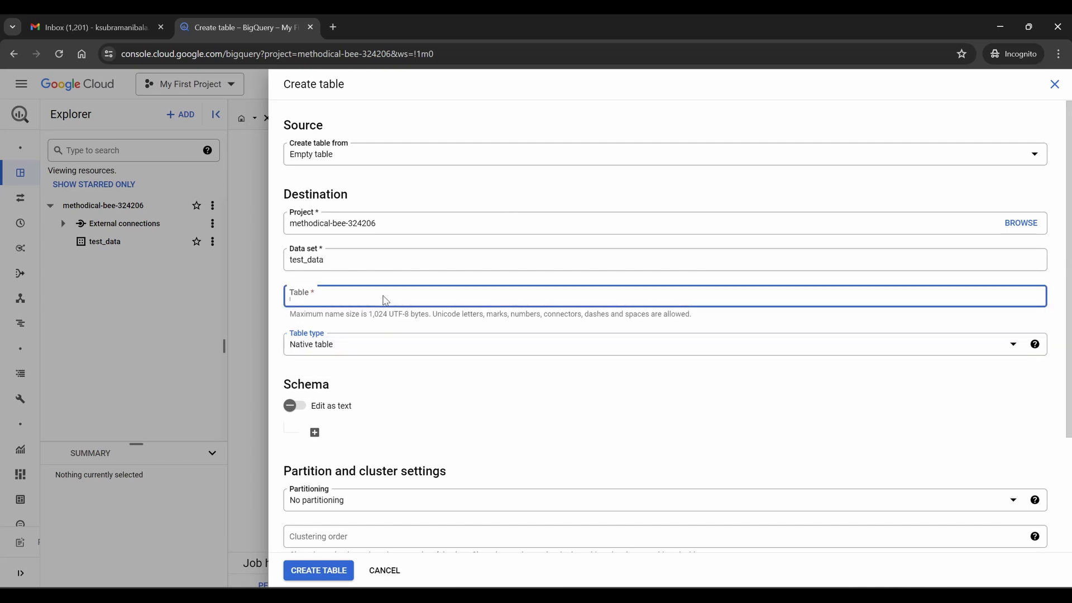
key("ctrl+v")
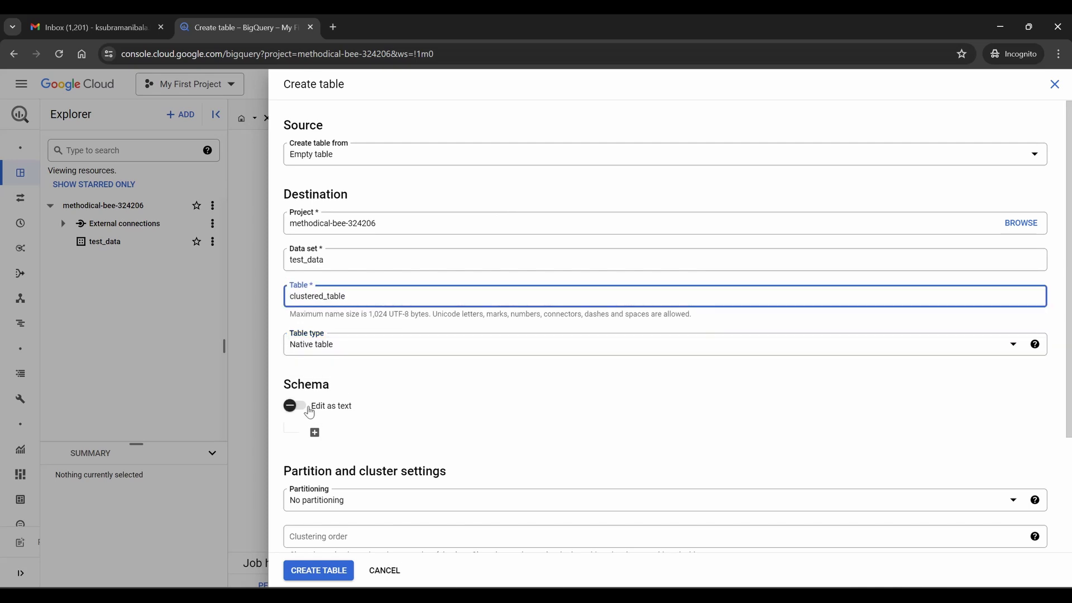
- Add the schema fields id and first_name to the new table
left_click(313, 431)
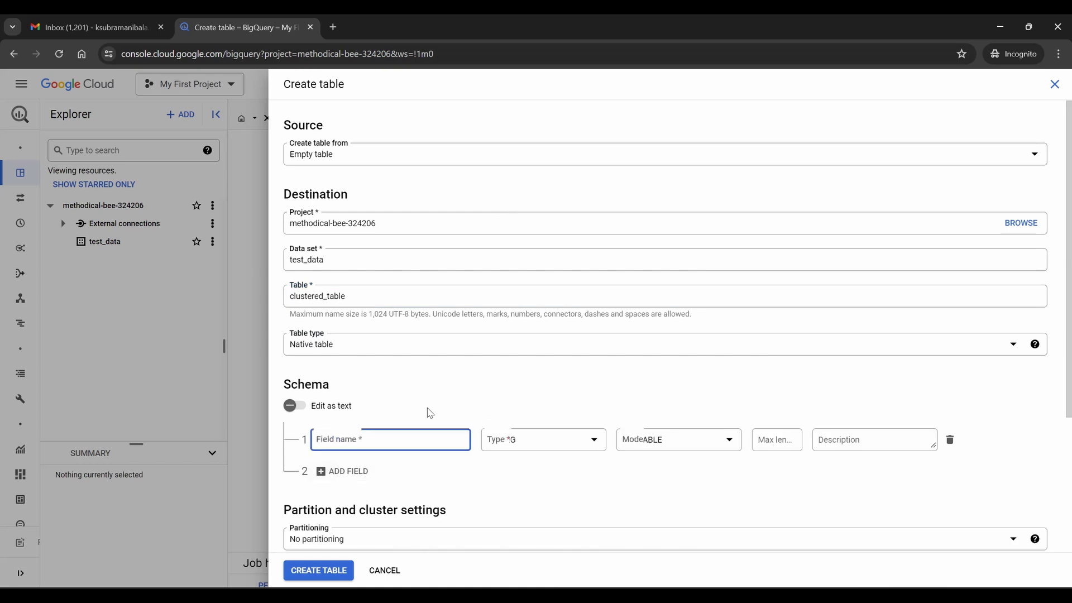
scroll(428, 412, "down", 2)
type("id")
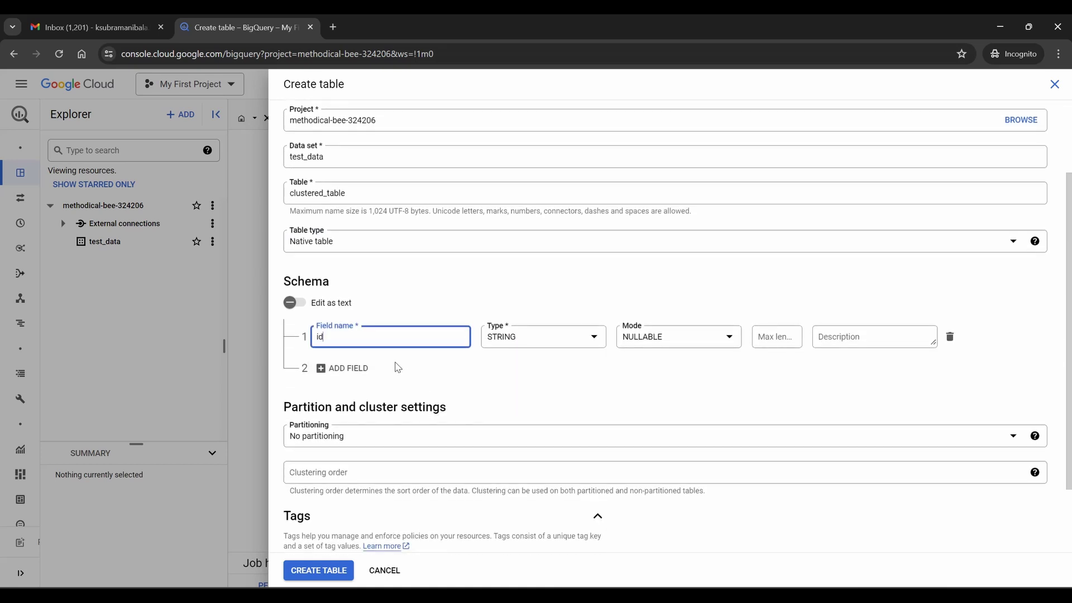
left_click(350, 369)
type("f")
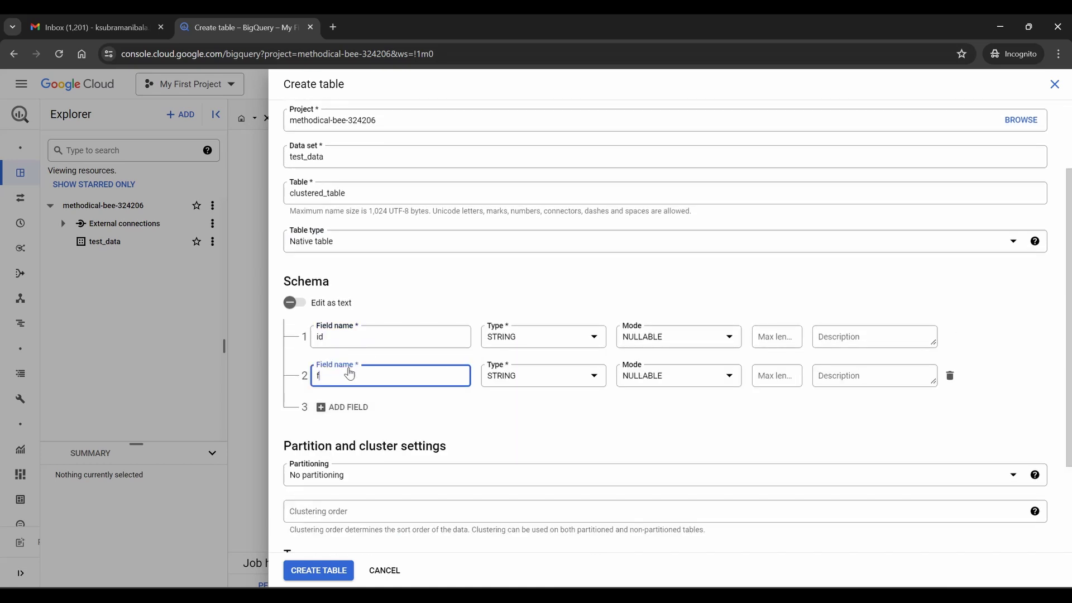
type("irst_name")
- Add three more schema fields named last_name, age and city
left_click(343, 407)
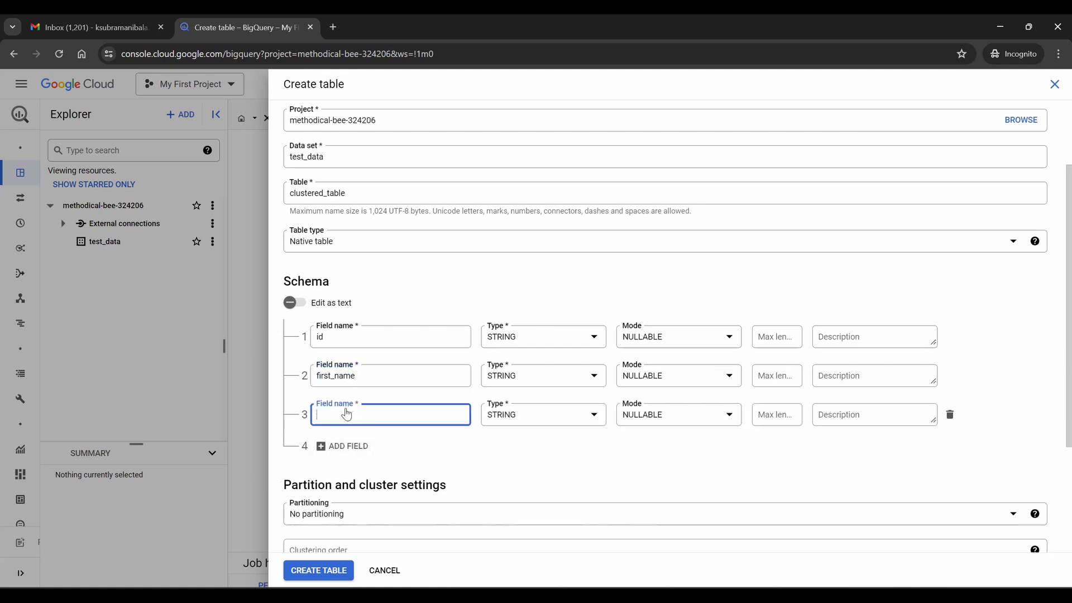
type("last_name")
left_click(350, 450)
type("age")
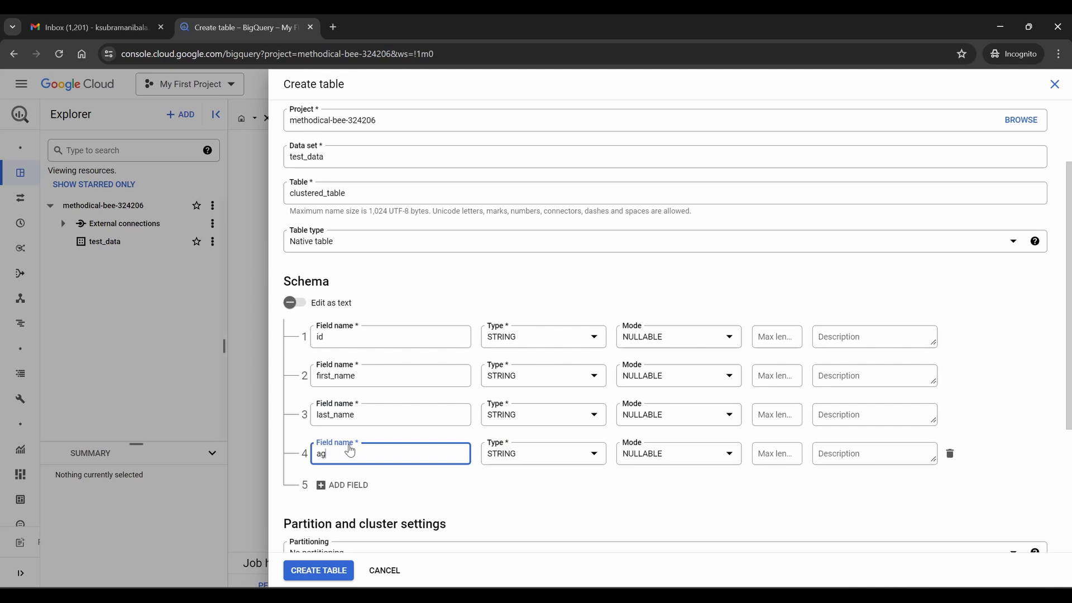
left_click(339, 483)
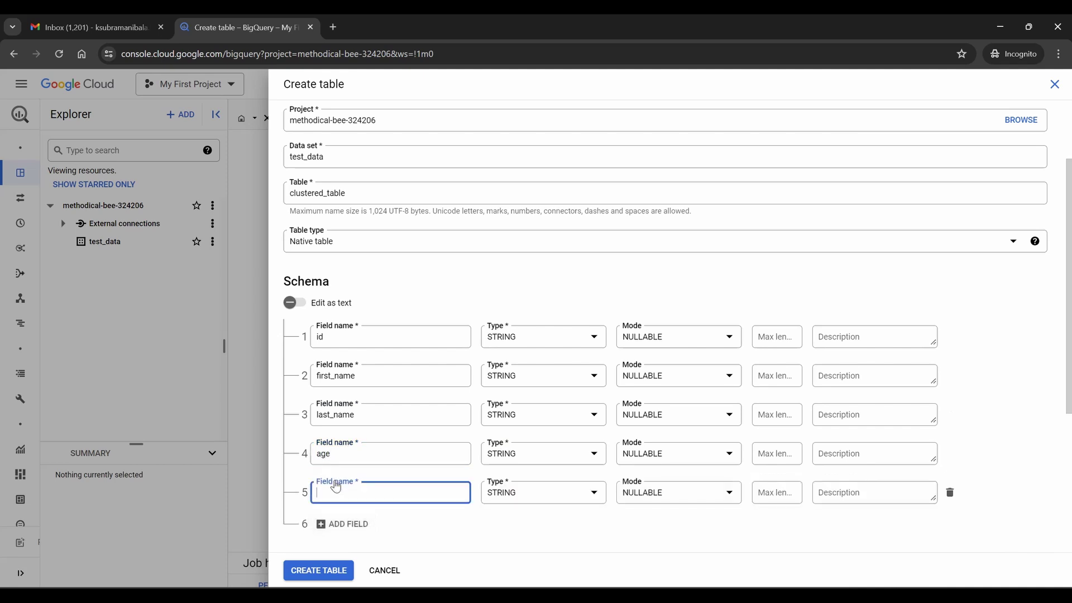
type("city")
- Review the table form and open the choices for the source the table is created from
scroll(335, 486, "down", 1)
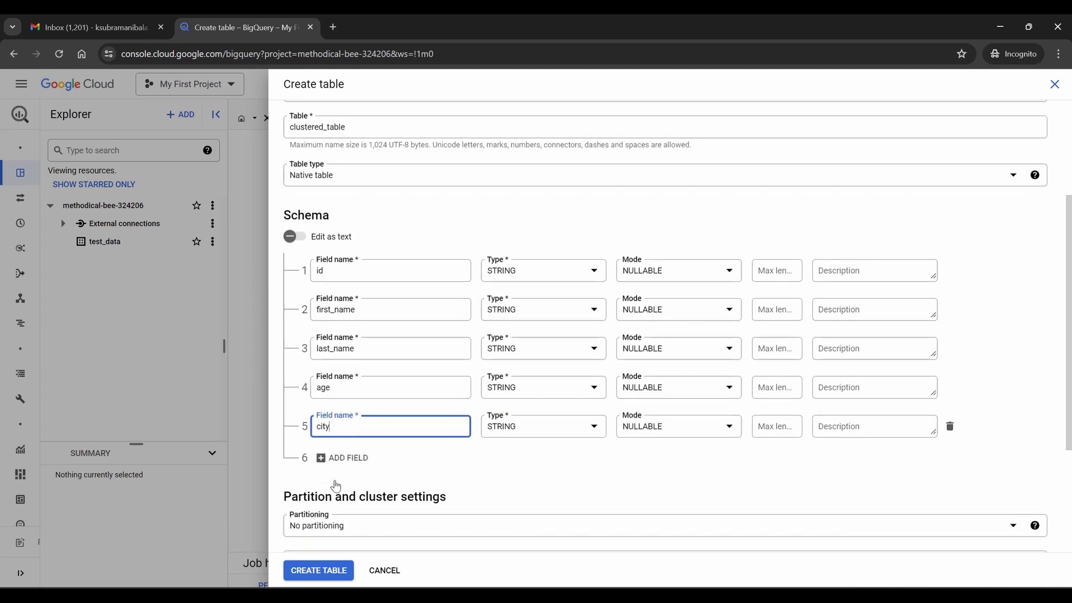
scroll(336, 487, "up", 2)
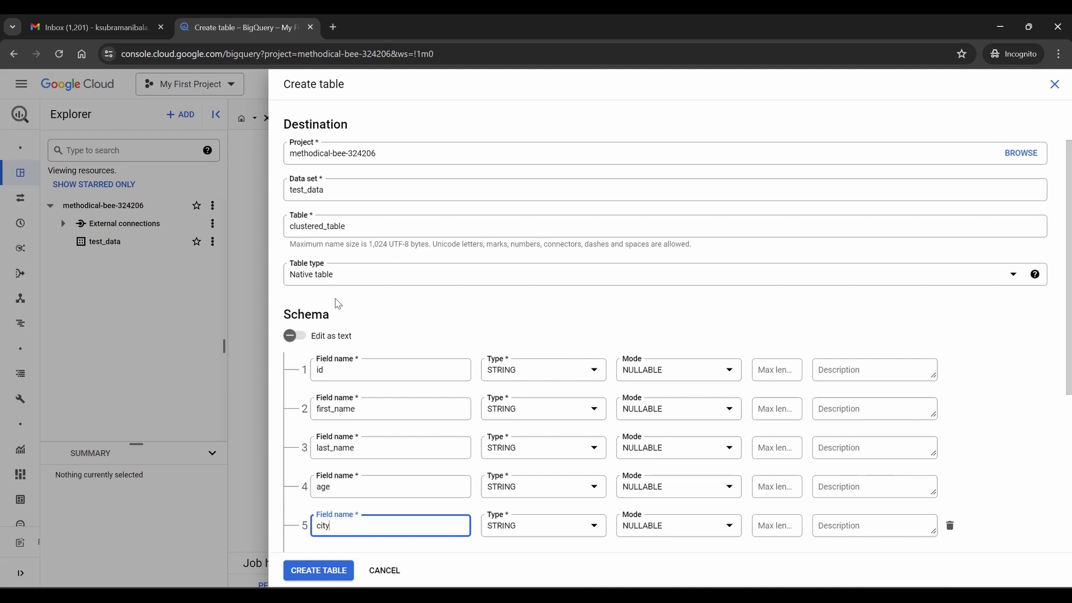
scroll(765, 187, "up", 2)
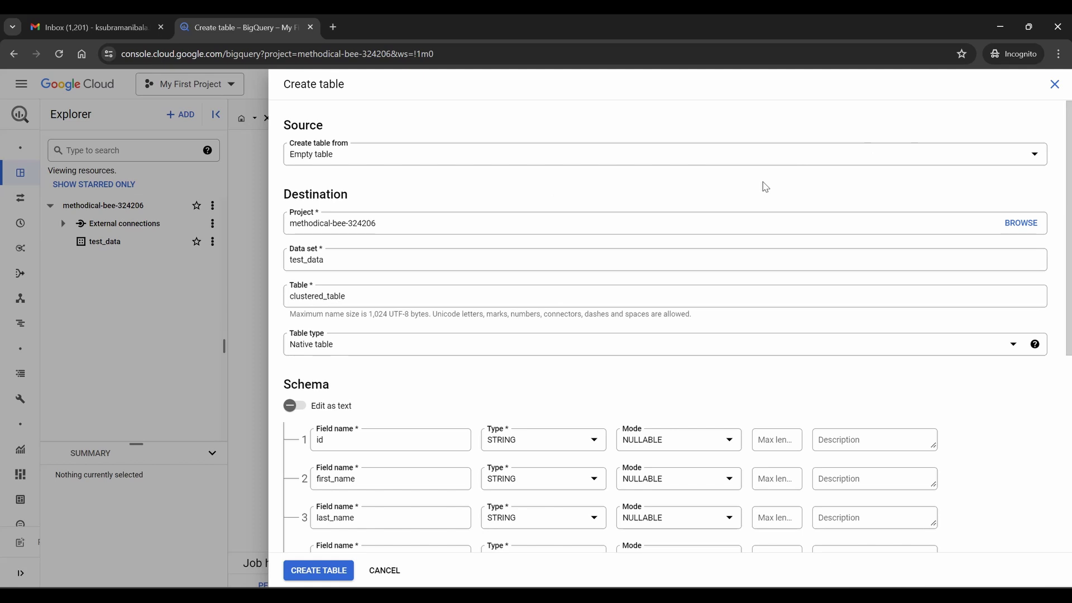
left_click(342, 162)
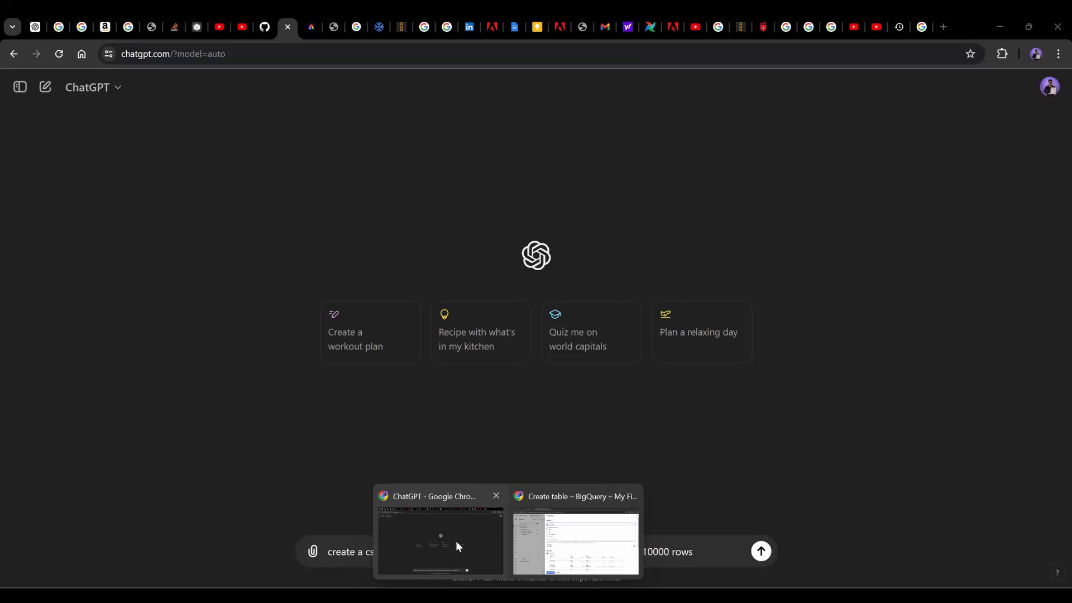
- Switch to ChatGPT, submit the prepared request for a 5-column, 10000-row CSV, and save the resulting random_data file in Pictures
left_click(456, 540)
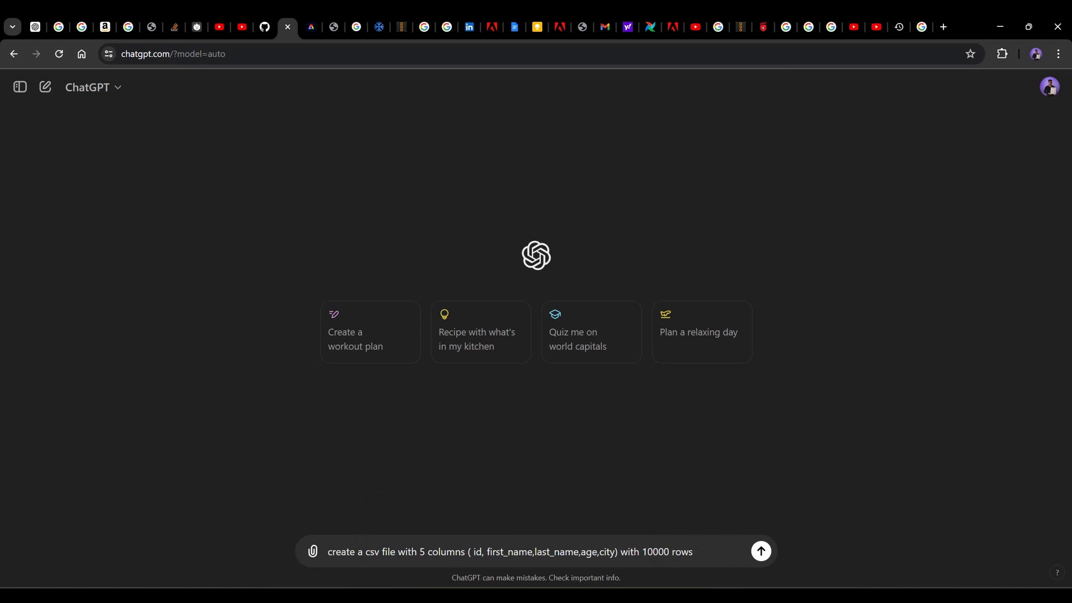
key("Return")
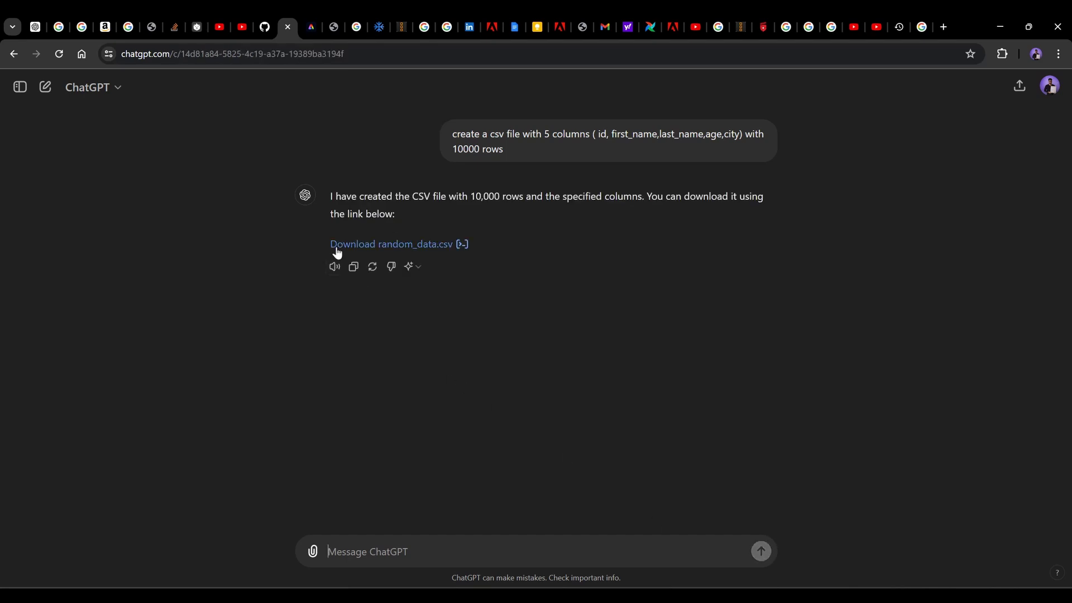
left_click(415, 251)
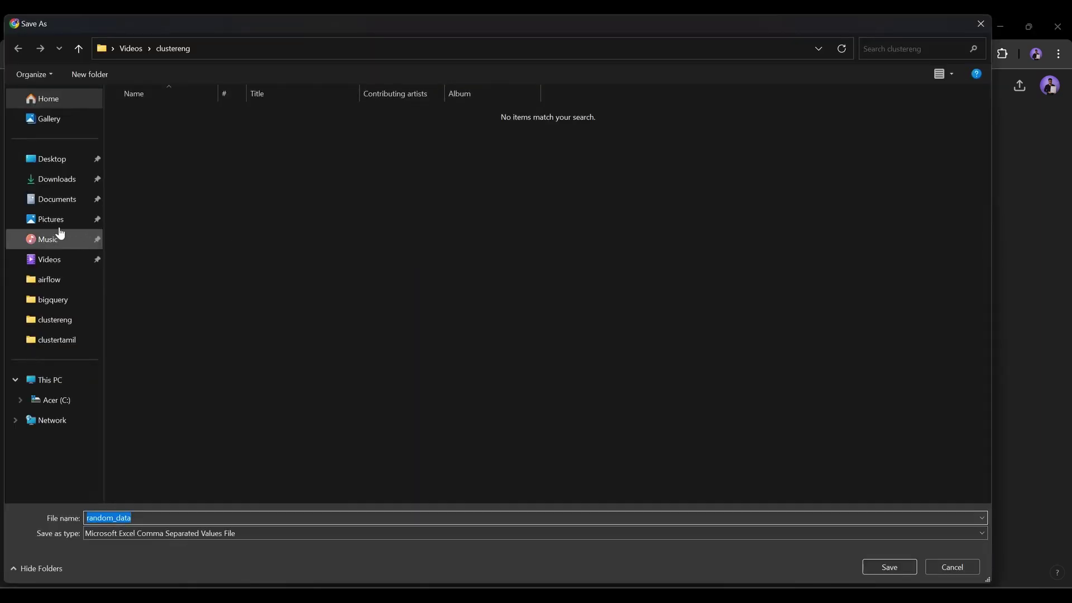
left_click(62, 226)
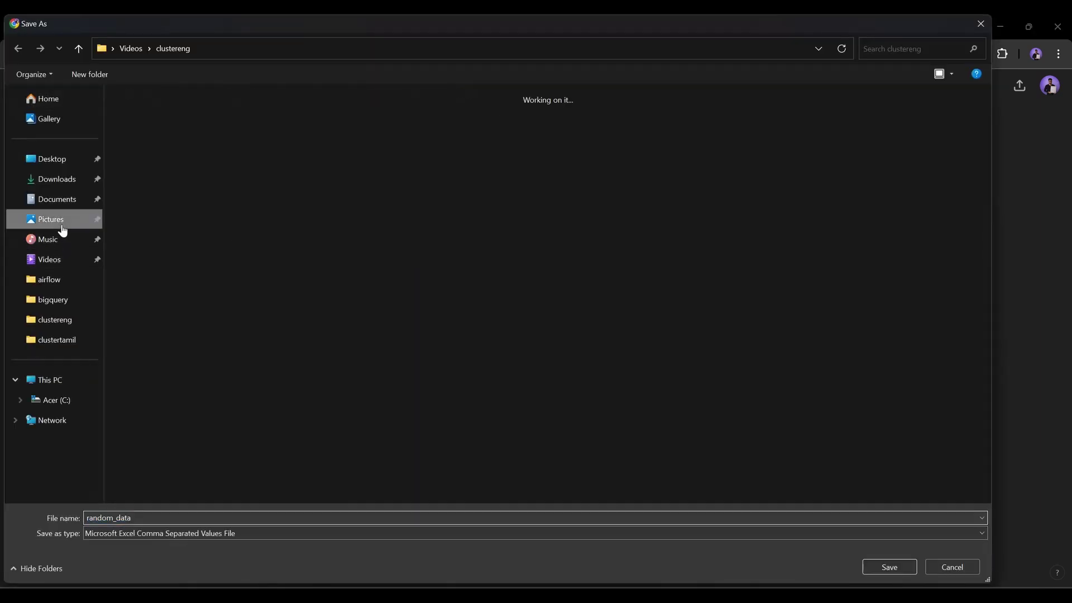
left_click(910, 567)
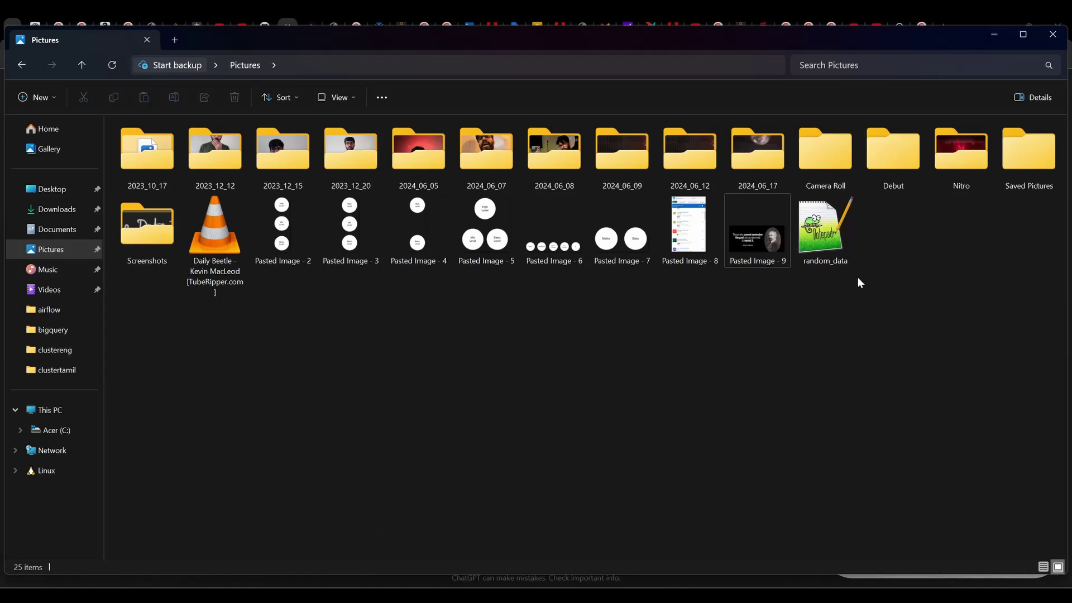
- Open the downloaded random_data file from Pictures and examine its header and rows
double_click(824, 244)
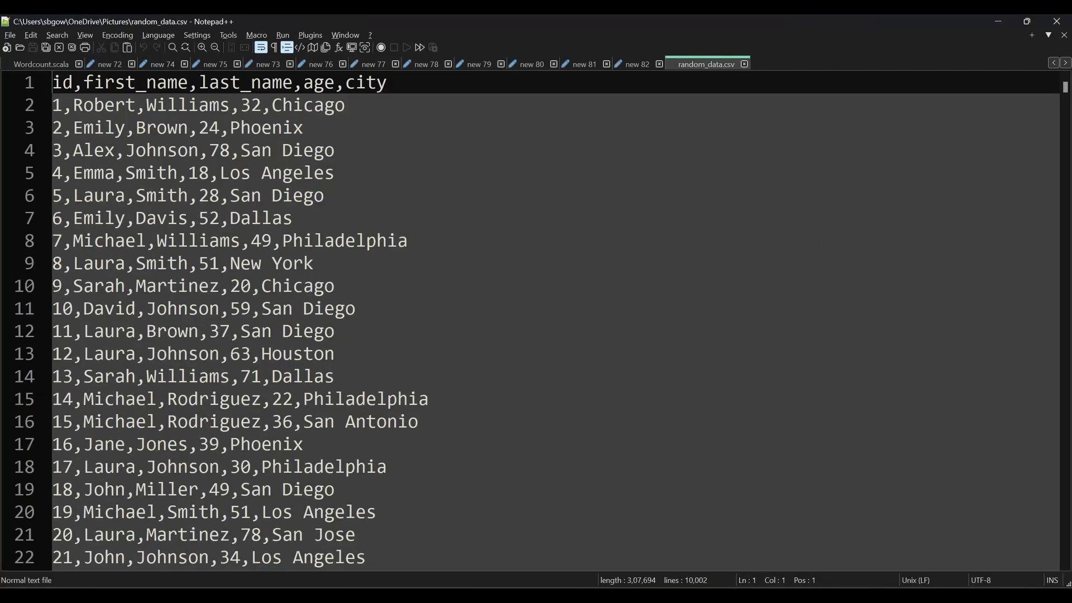
scroll(536, 321, "down", 4)
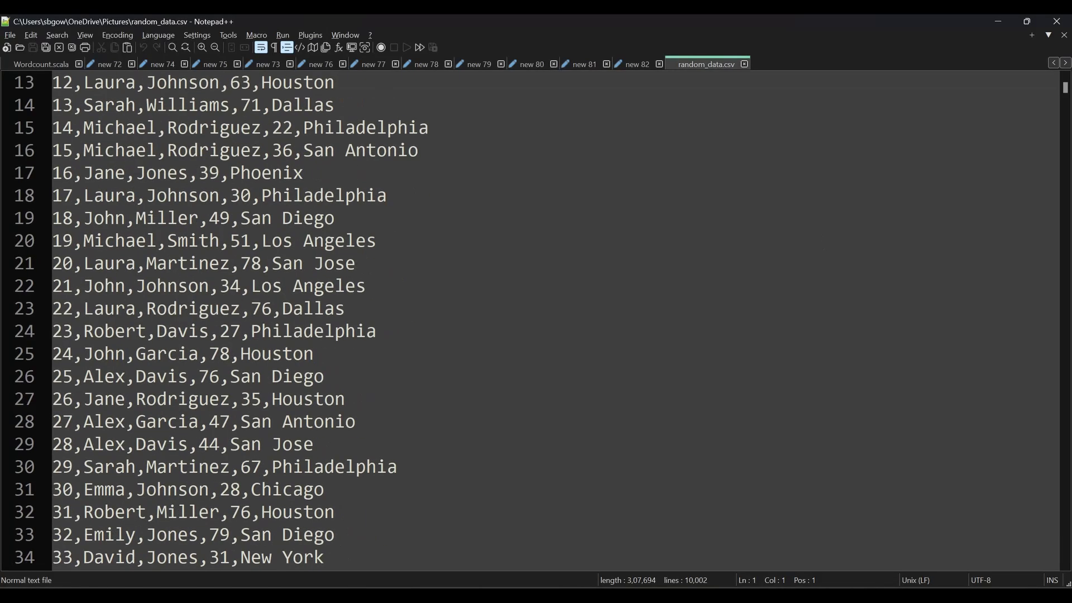
scroll(536, 321, "down", 9)
scroll(536, 321, "up", 13)
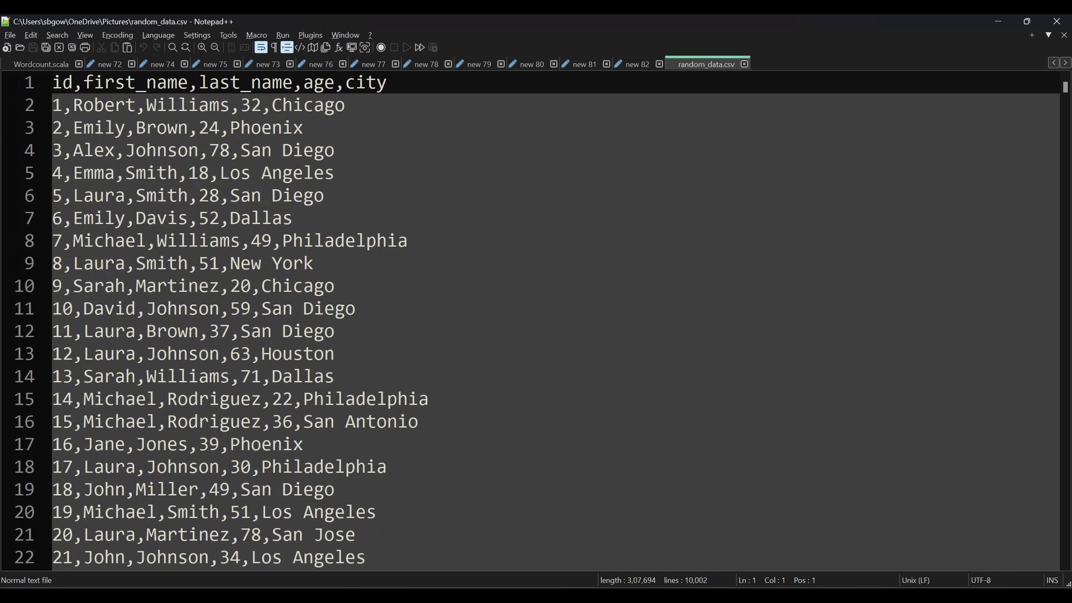
- Switch back to BigQuery, choose Upload as the source with random_data.csv from Pictures, and create the clustered_table table
mouse_move(515, 580)
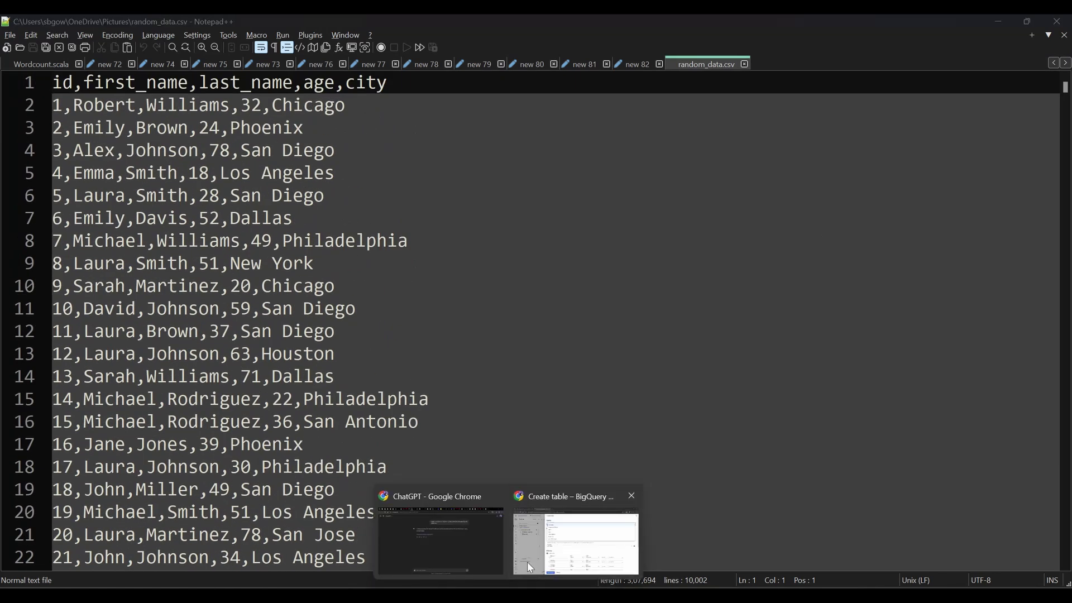
left_click(527, 562)
left_click(333, 206)
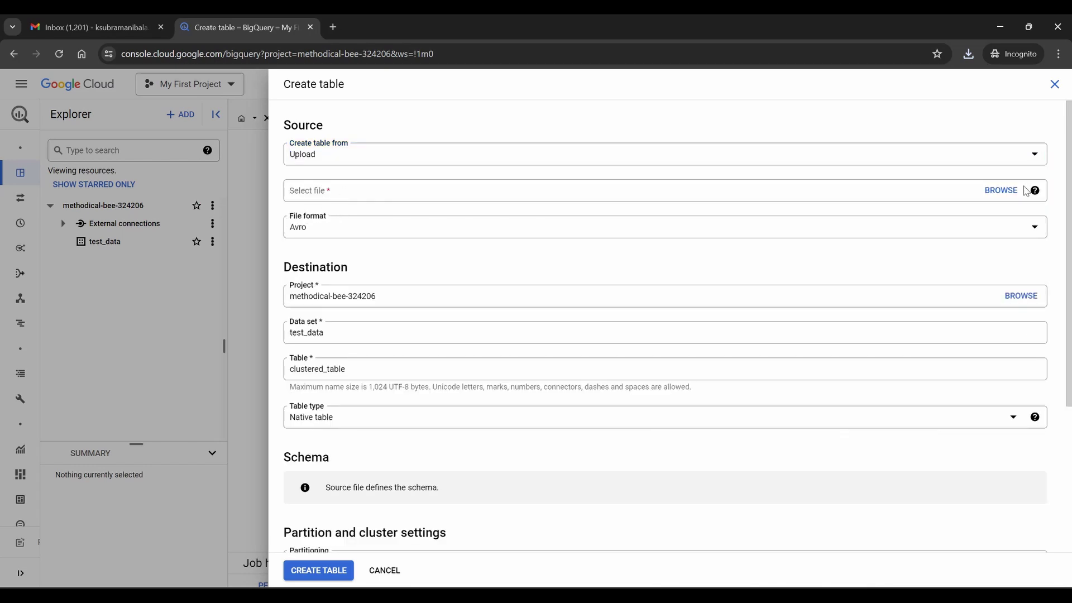
left_click(1001, 191)
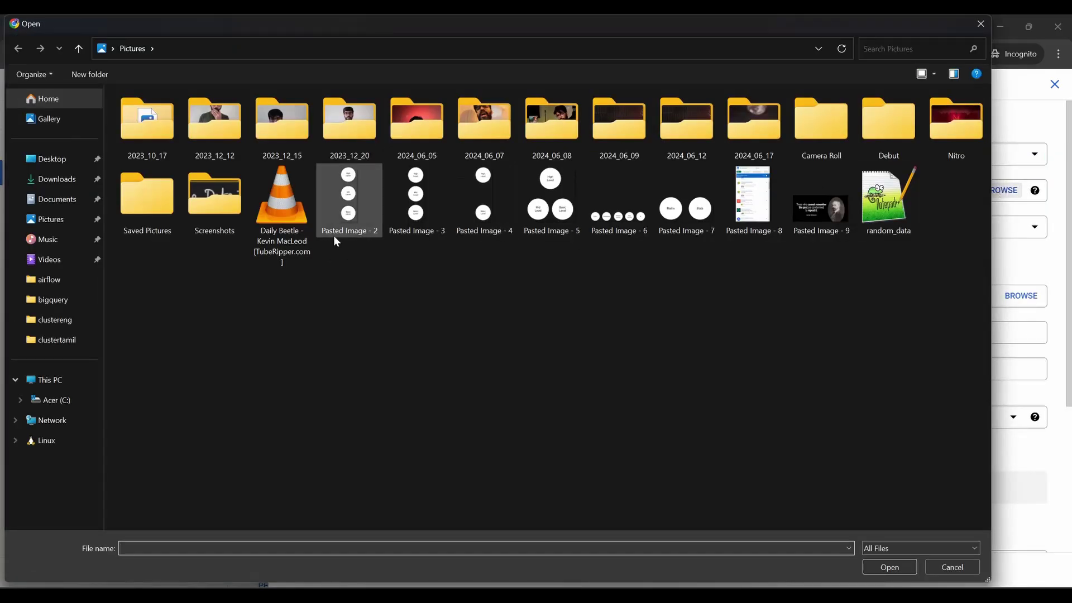
double_click(883, 212)
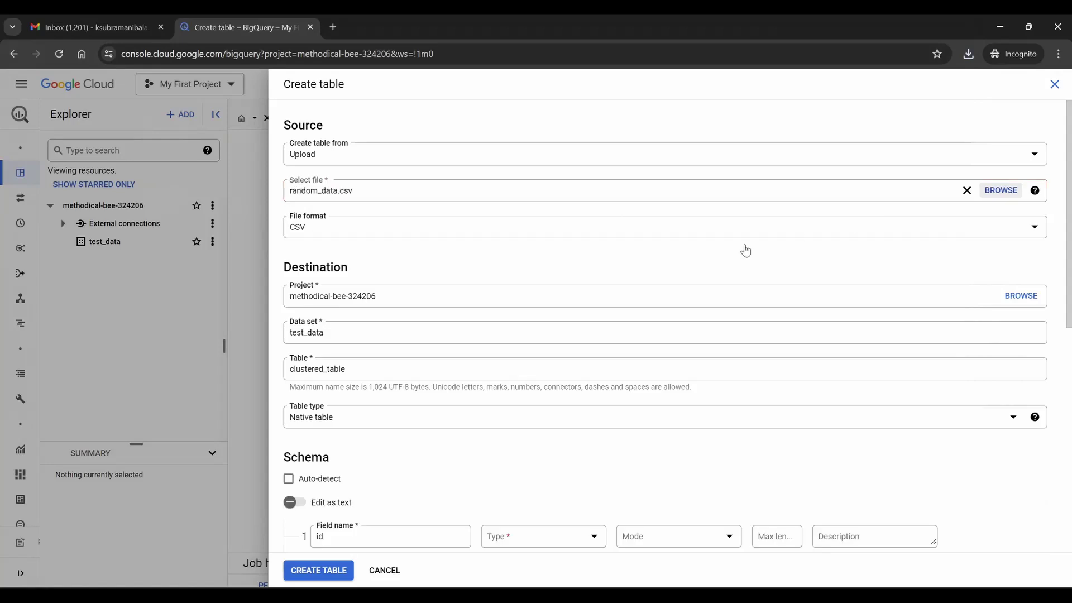
scroll(678, 261, "down", 6)
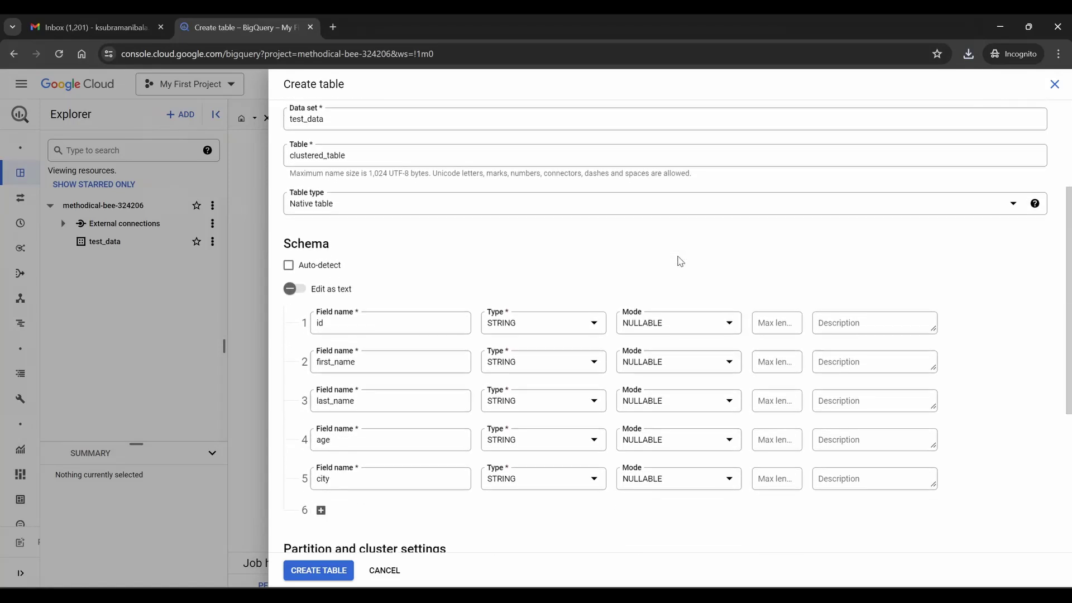
left_click(316, 575)
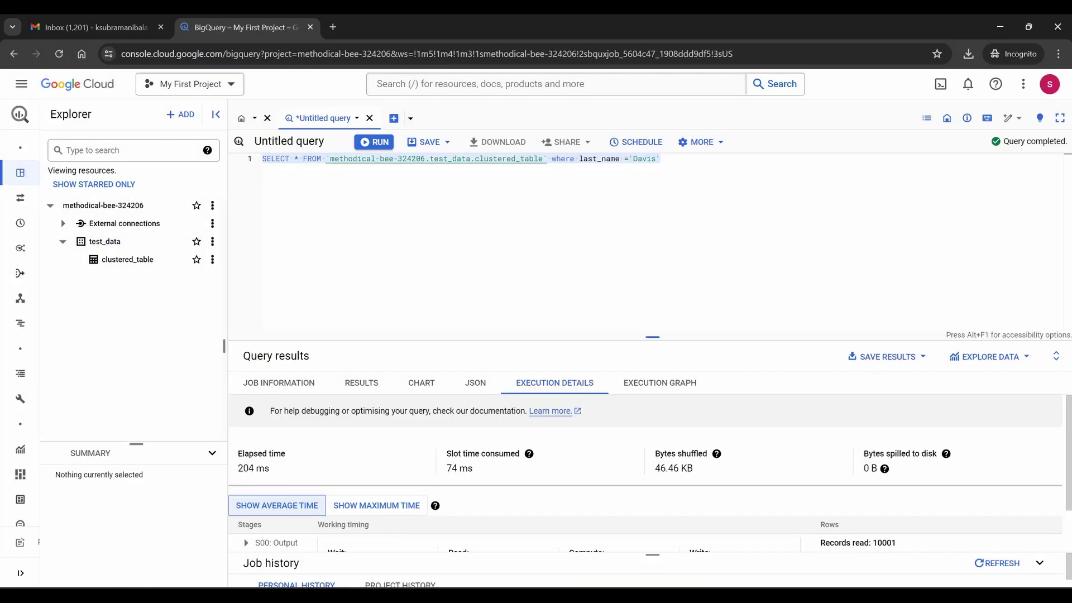
- Start another table in the test_data dataset, using Upload as the source with the random_data file from Pictures
left_click(212, 242)
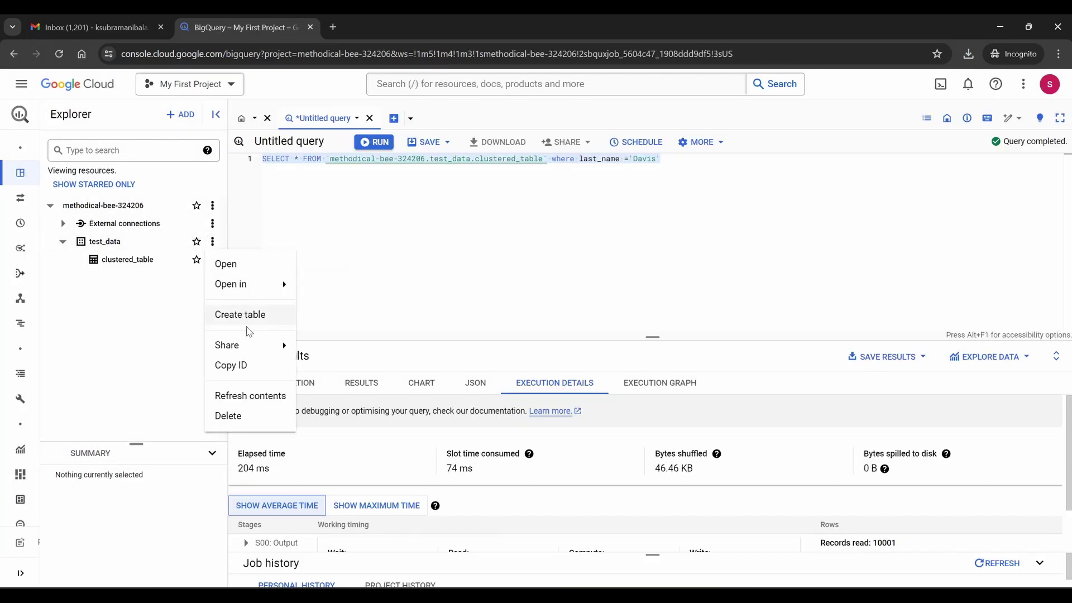
left_click(244, 316)
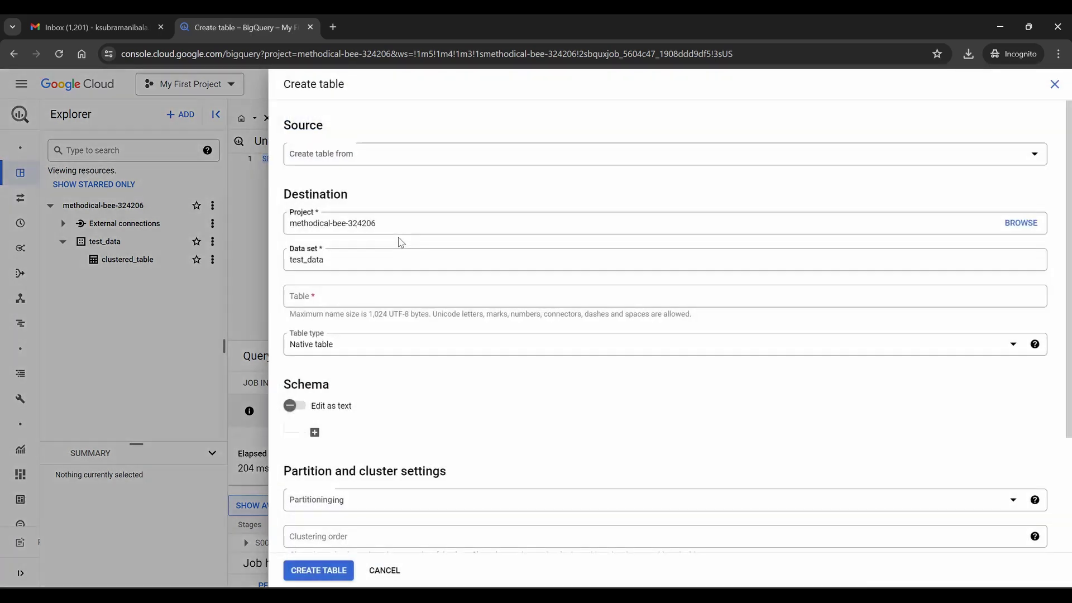
left_click(341, 161)
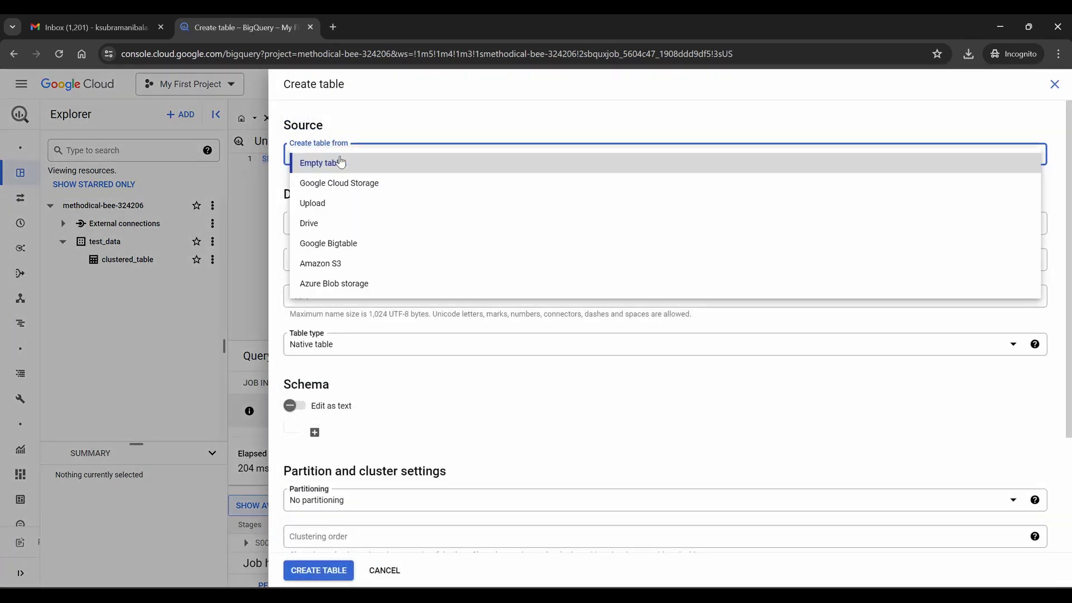
left_click(330, 204)
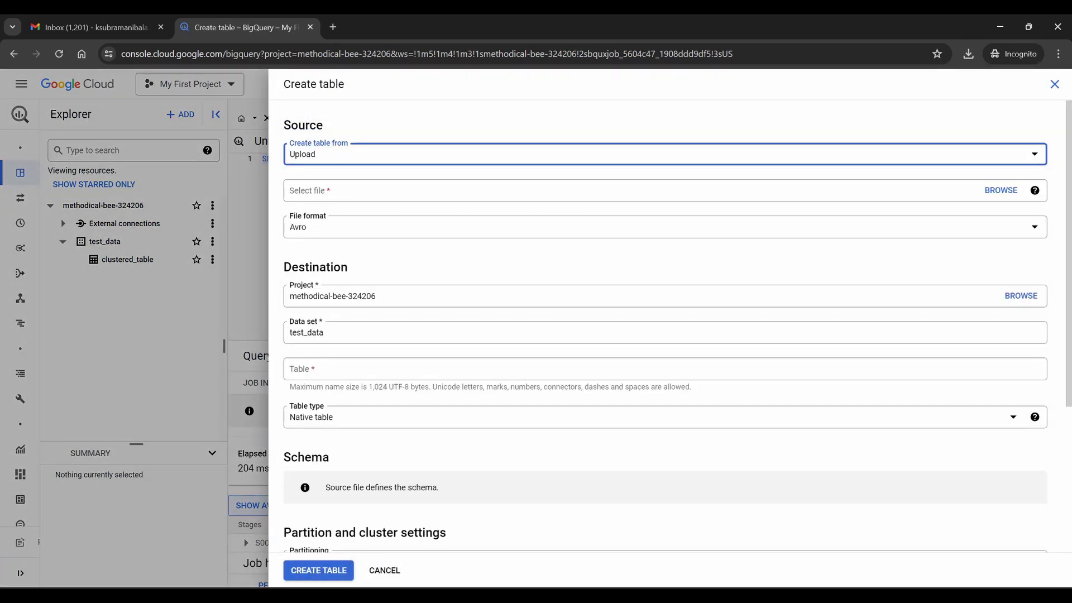
left_click(1001, 190)
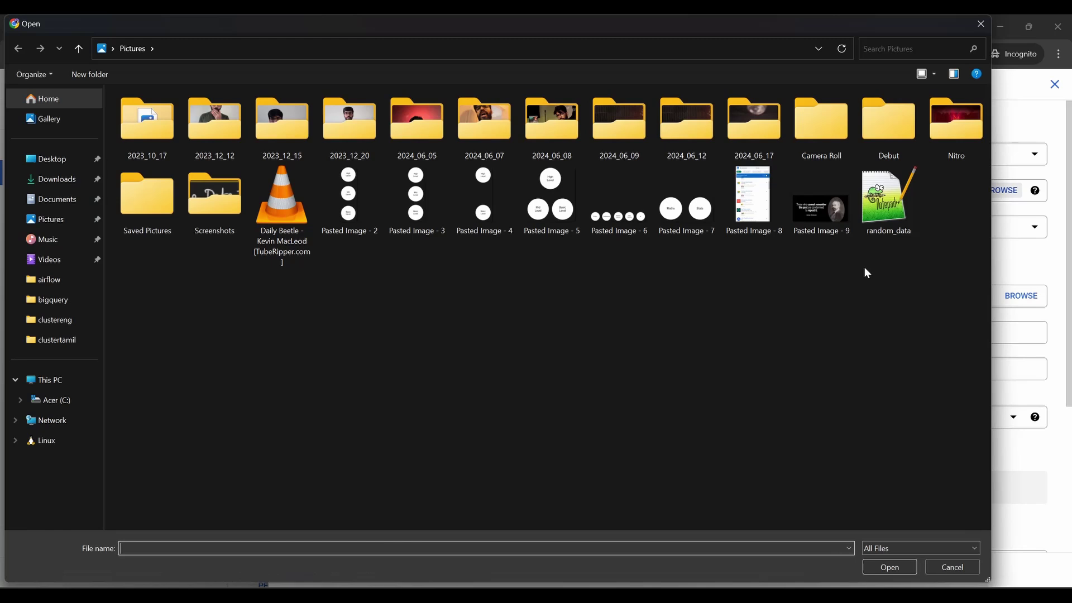
double_click(887, 202)
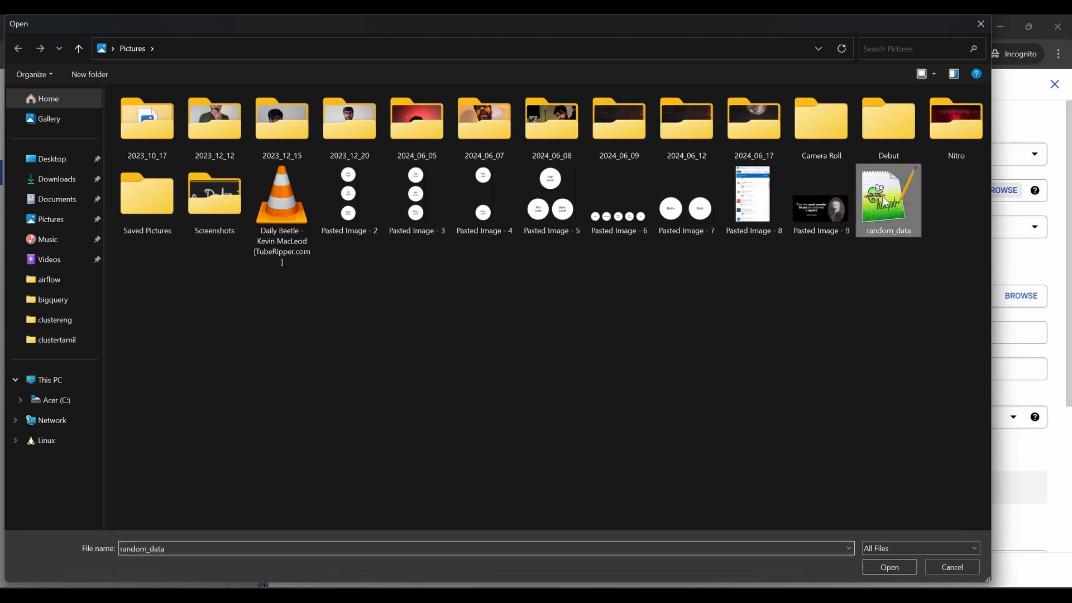
scroll(427, 317, "down", 1)
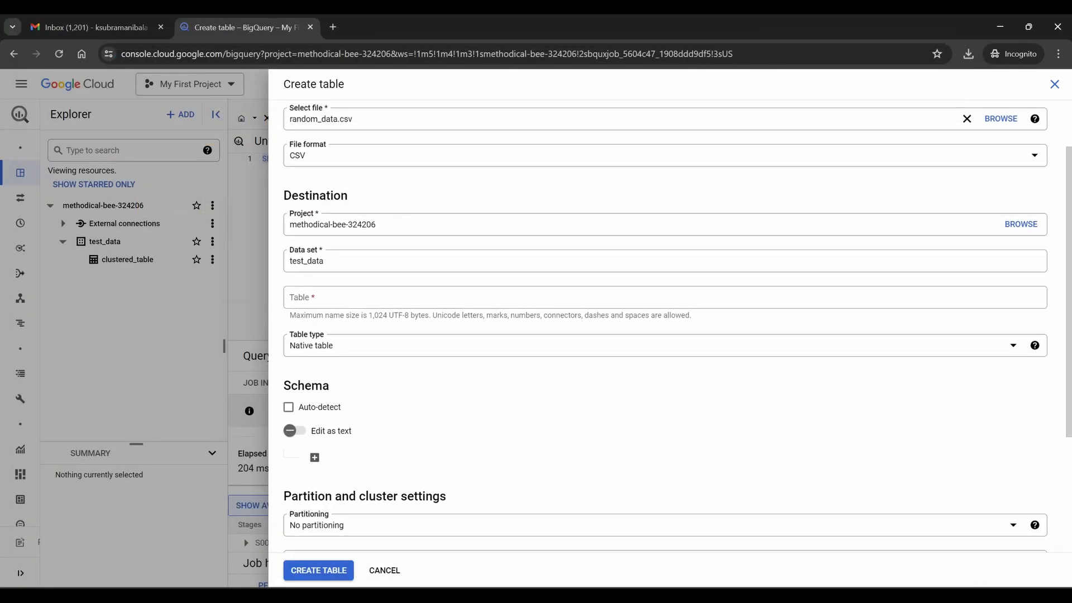
- Name the new table no_cluster_table
left_click(427, 297)
type("Davis")
key("BackSpace")
key("BackSpace")
key("BackSpace")
key("BackSpace")
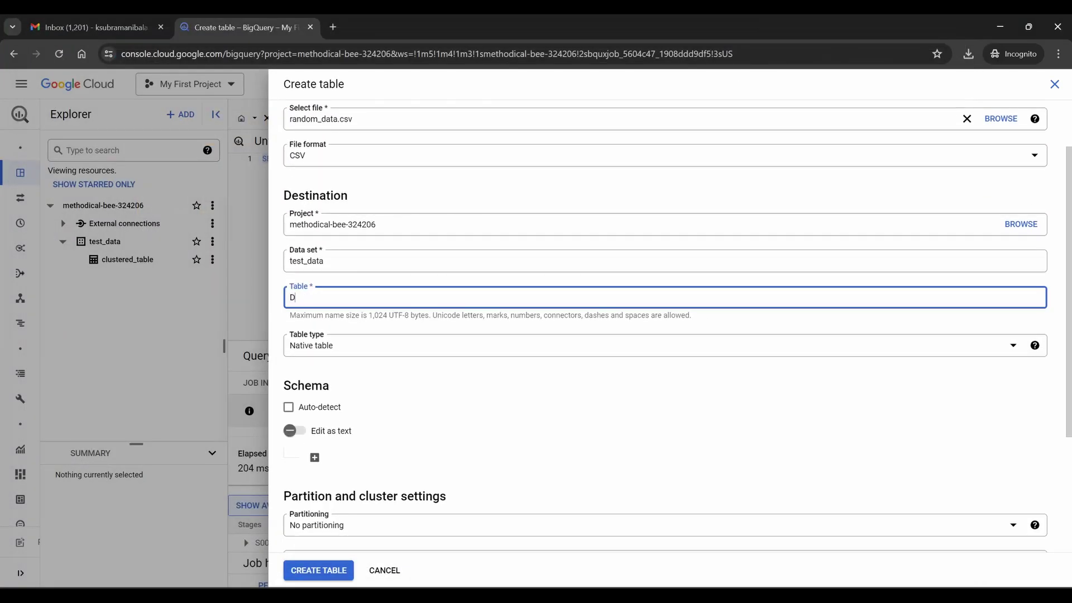
type("no_cluster_table")
- Add the first two schema fields, named id and first_name
scroll(351, 359, "down", 3)
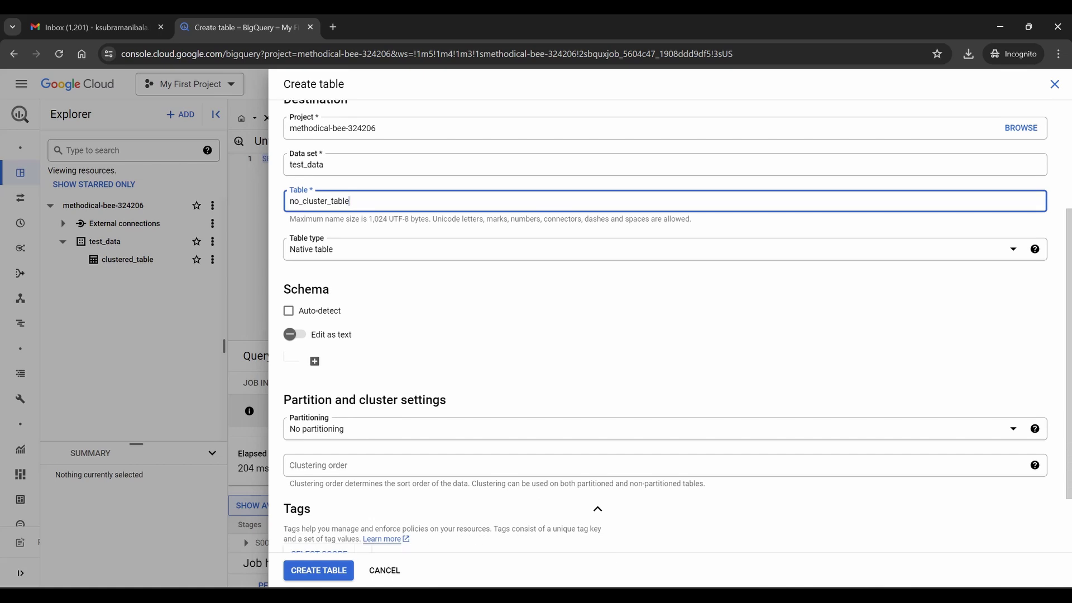
left_click(315, 361)
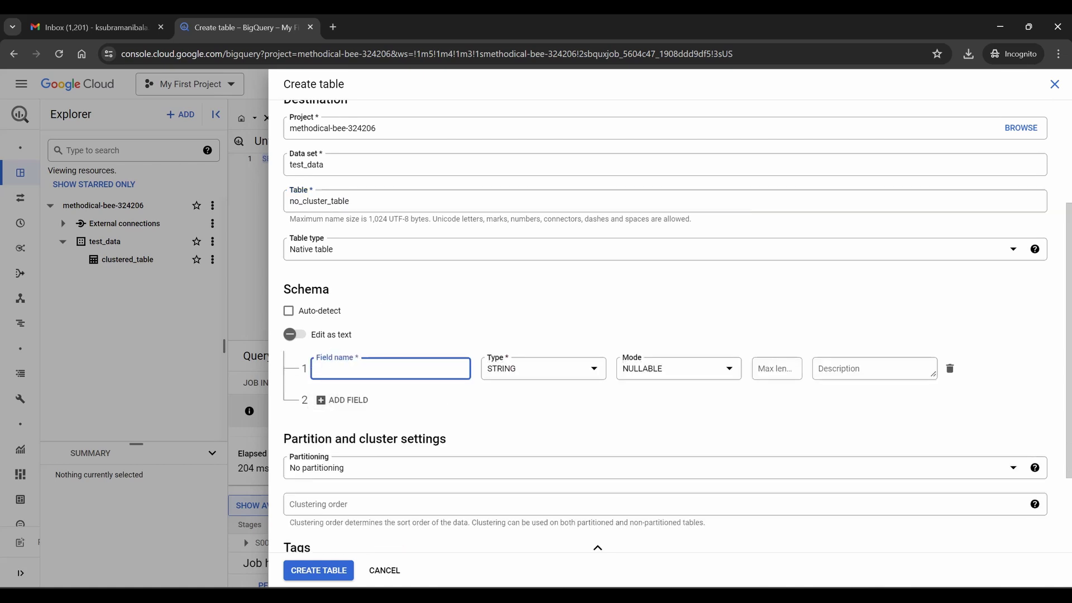
left_click(342, 401)
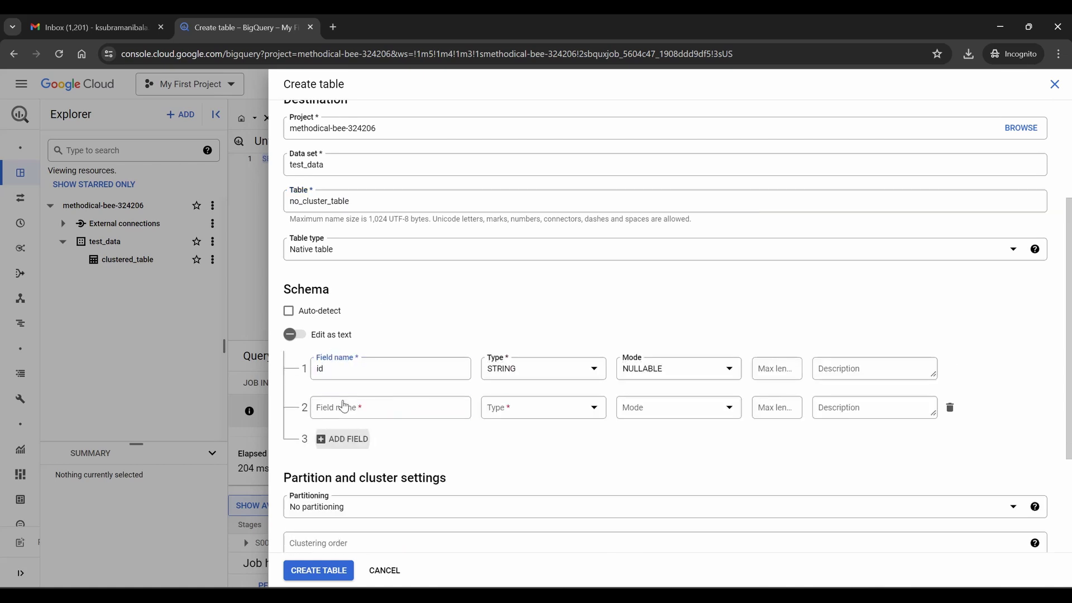
type("first_")
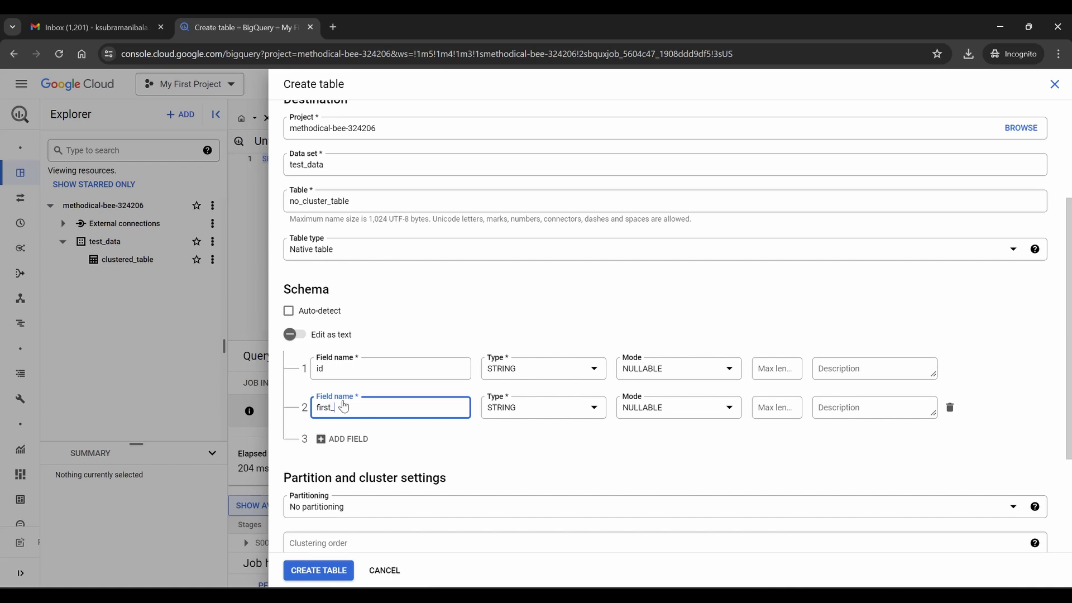
type("name")
- Add schema fields named last_name, age and city, and create the table without a clustering order
left_click(348, 452)
left_click(326, 441)
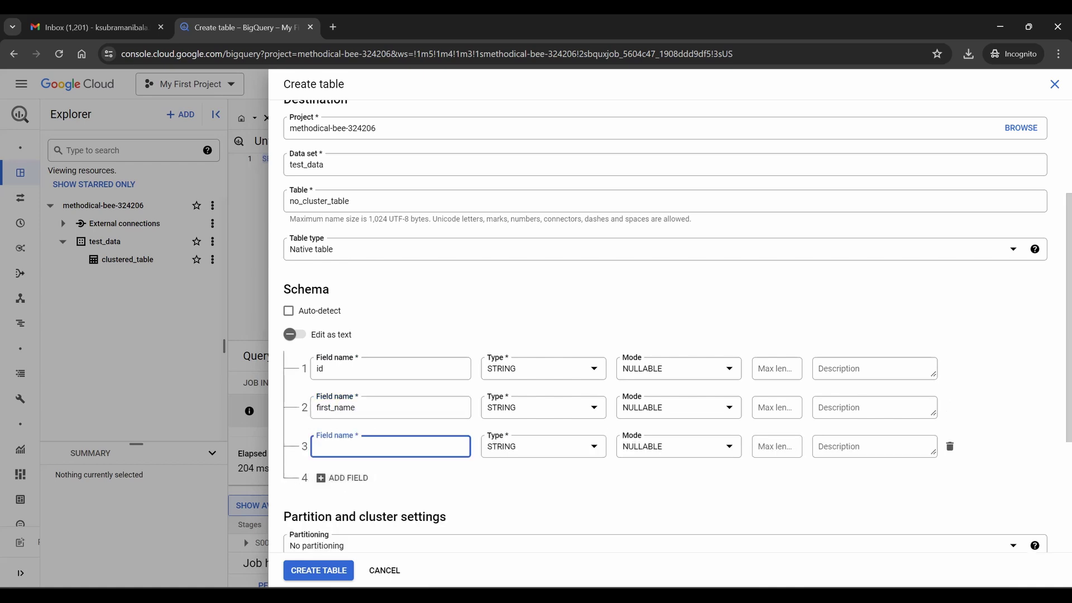
type("last_name")
left_click(356, 479)
type("age")
scroll(356, 482, "down", 2)
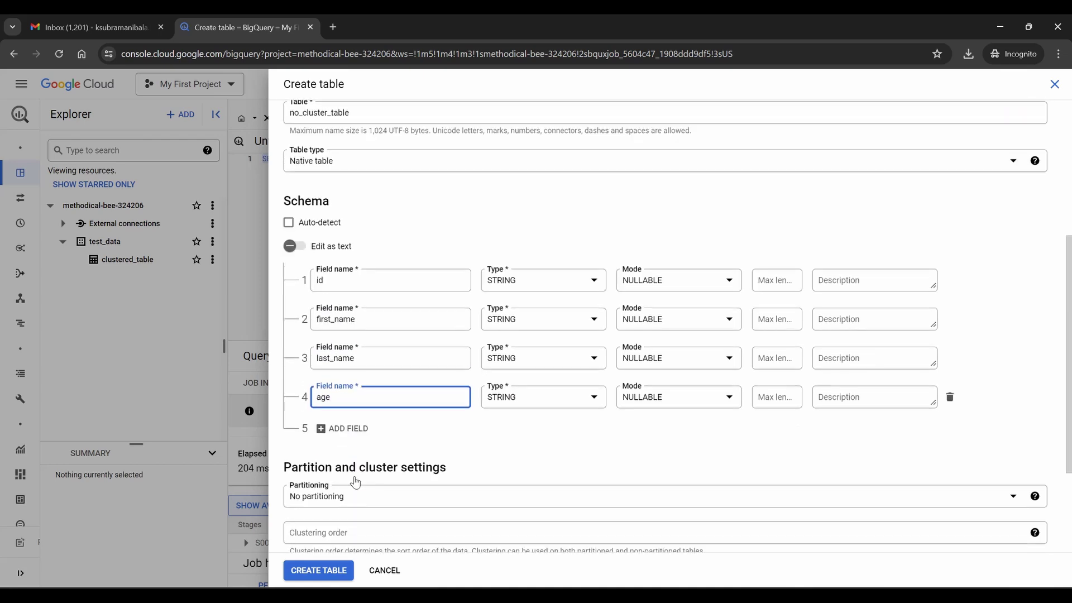
left_click(342, 429)
type("city")
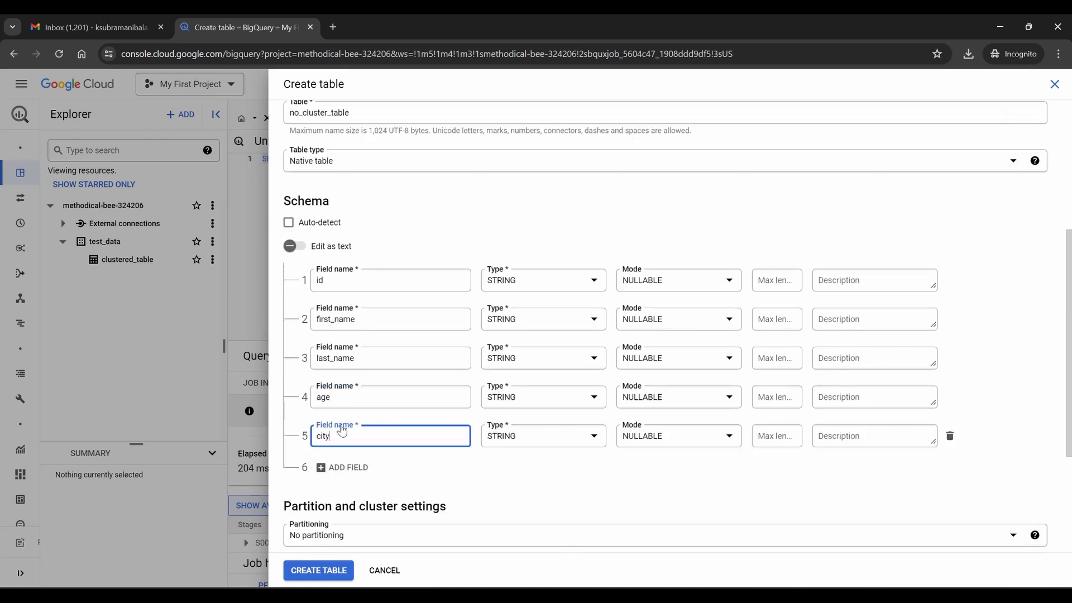
scroll(313, 425, "down", 3)
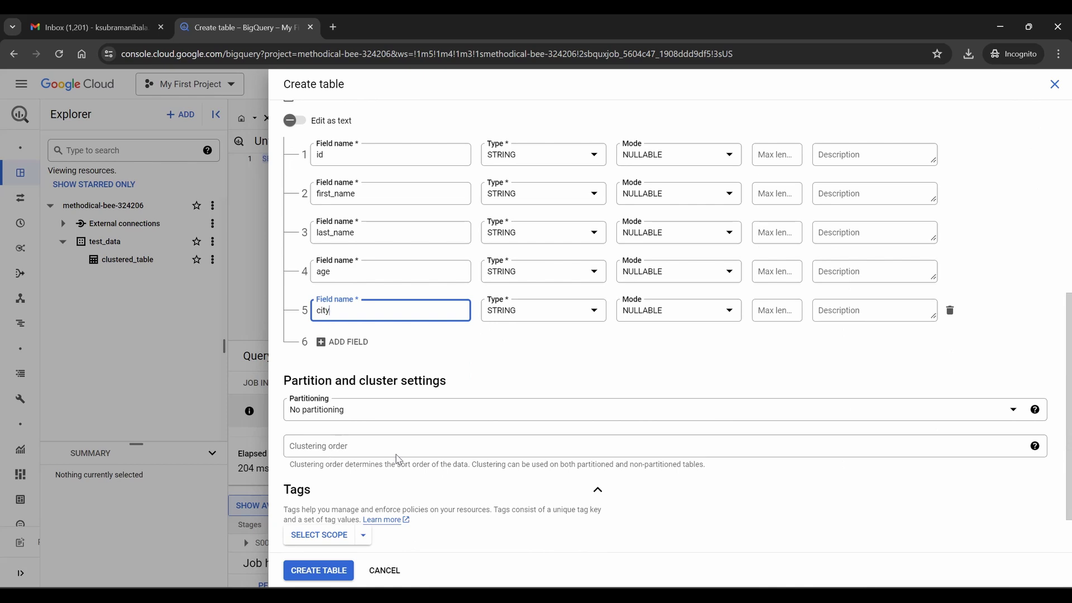
left_click(319, 570)
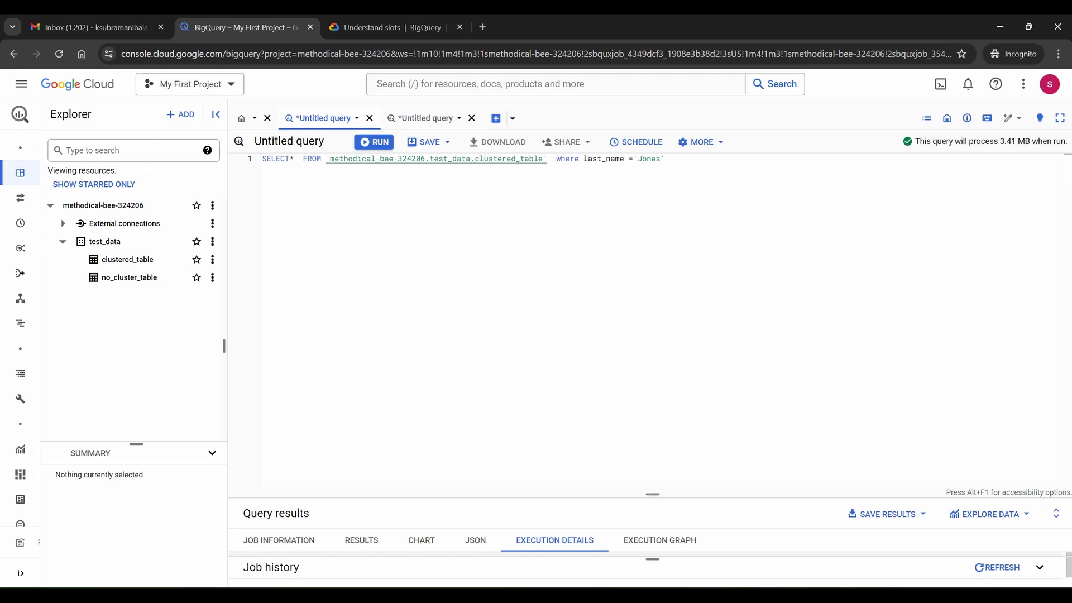
- Run the prepared last_name filter query on clustered_table, enlarge the results area and show the execution details
left_click(374, 144)
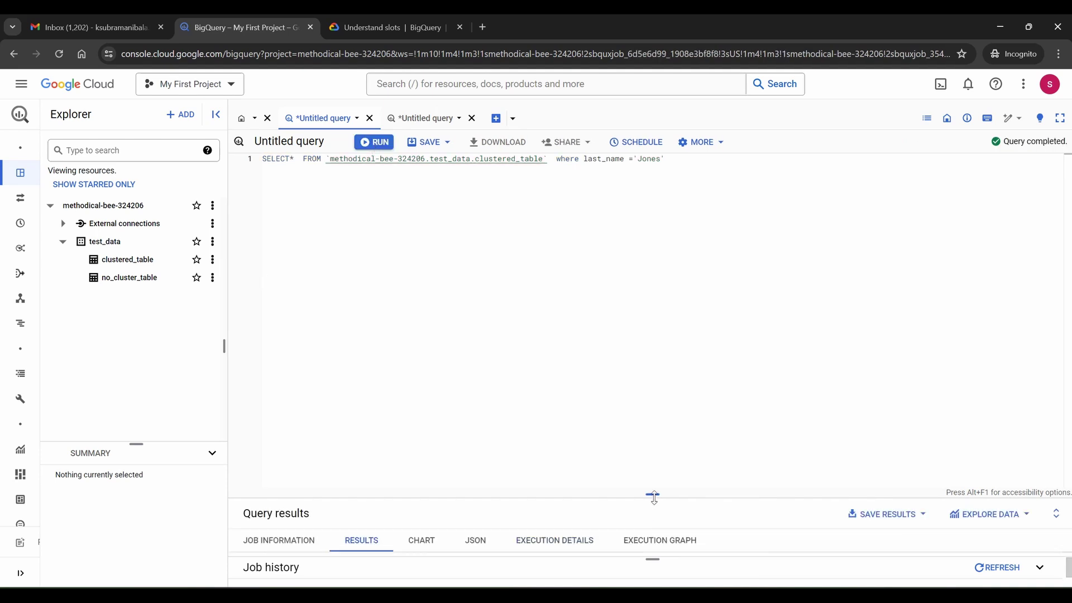
left_click_drag(653, 497, 652, 387)
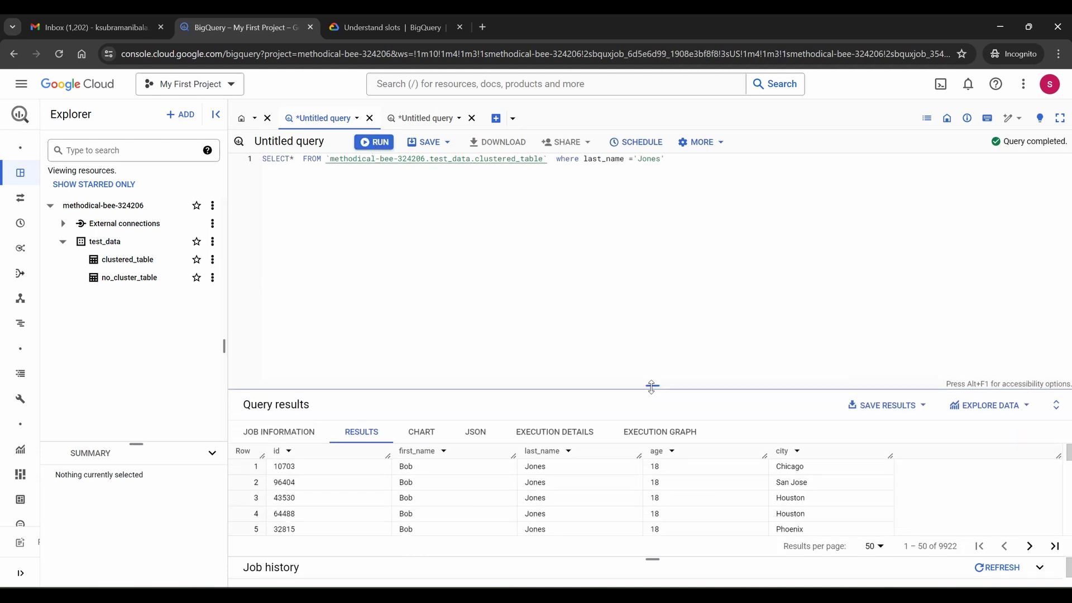
left_click(570, 435)
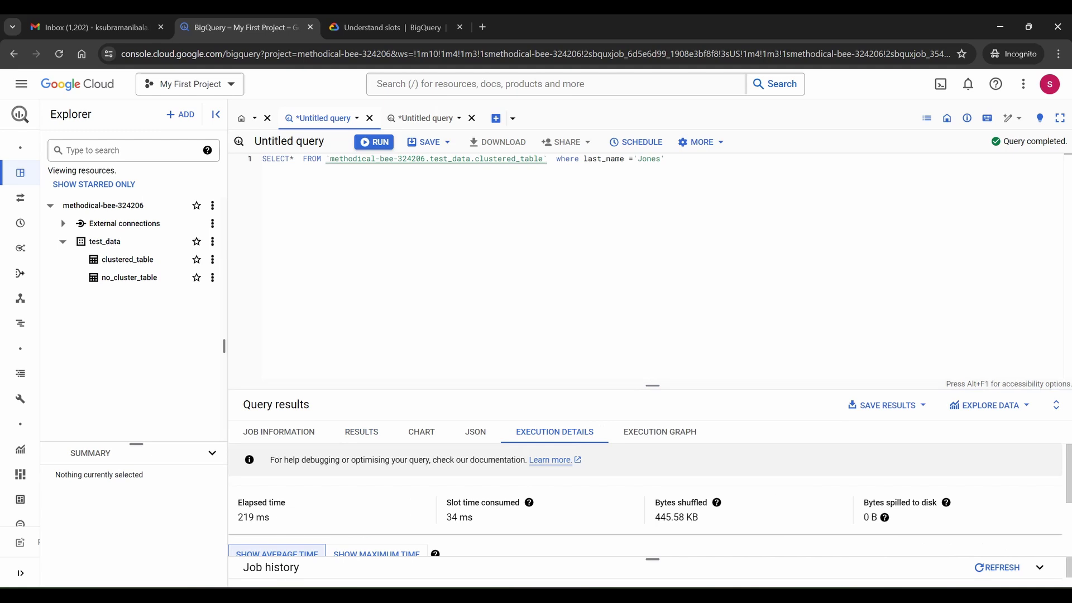
- Run the prepared last_name filter query on no_cluster_table and show its execution details
left_click(427, 118)
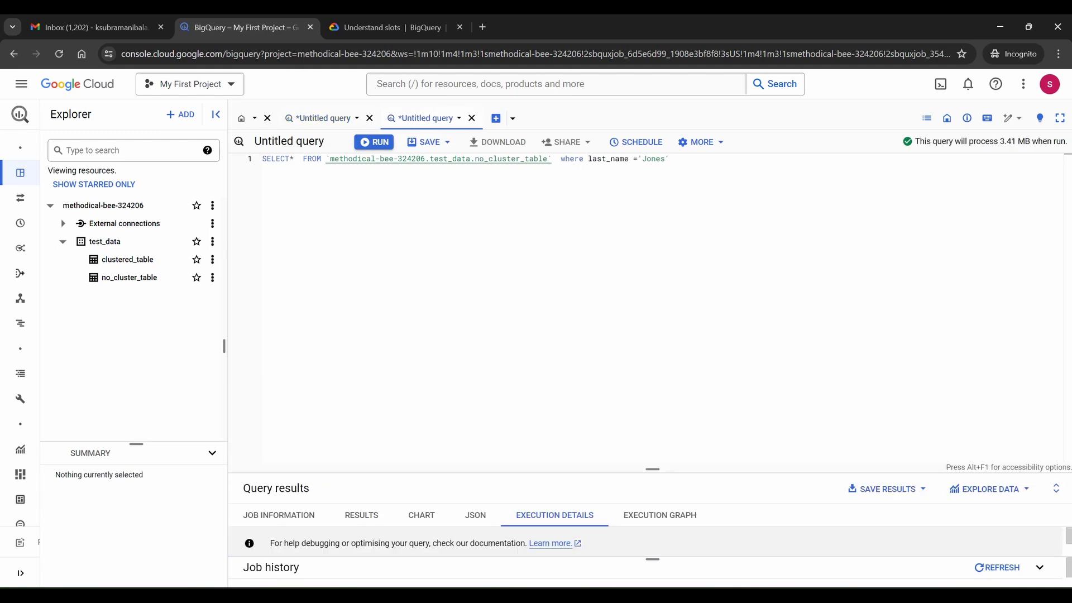
left_click(376, 143)
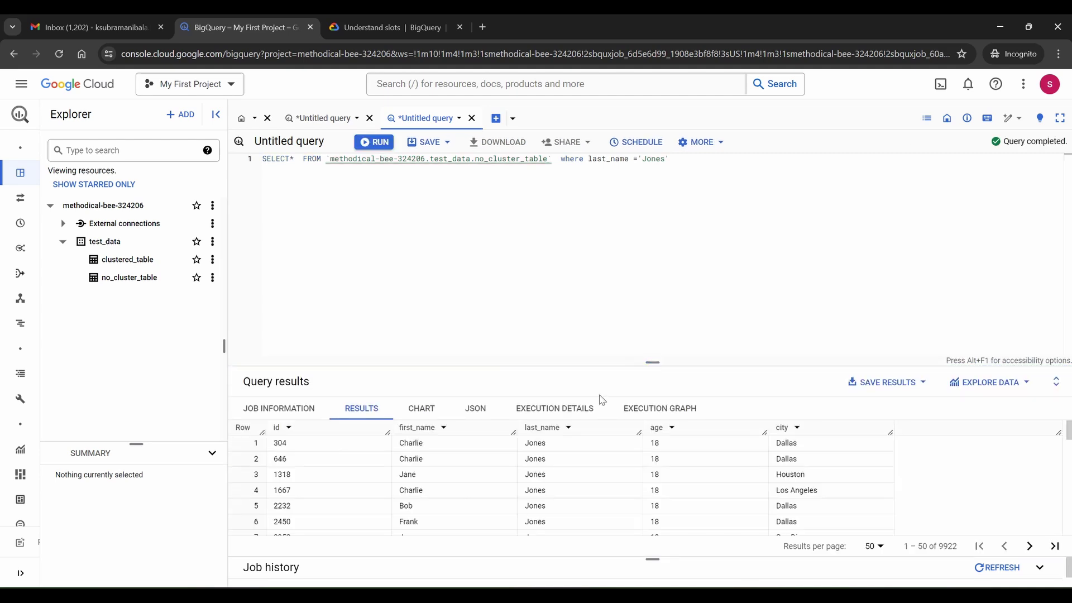
left_click(553, 410)
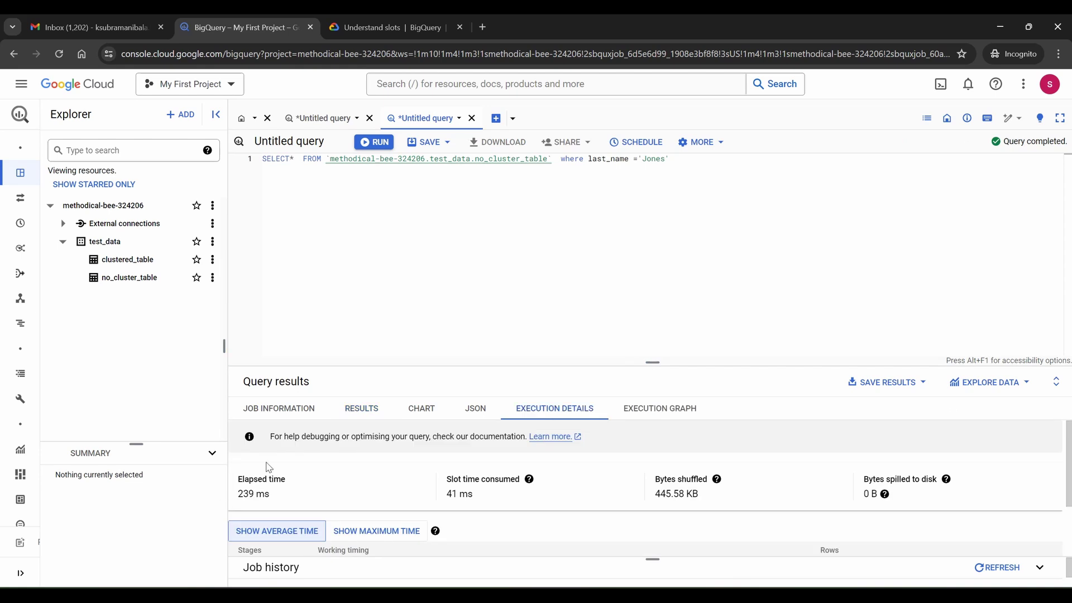
- Compare the elapsed time and slot time of the clustered_table and no_cluster_table queries
left_click(323, 119)
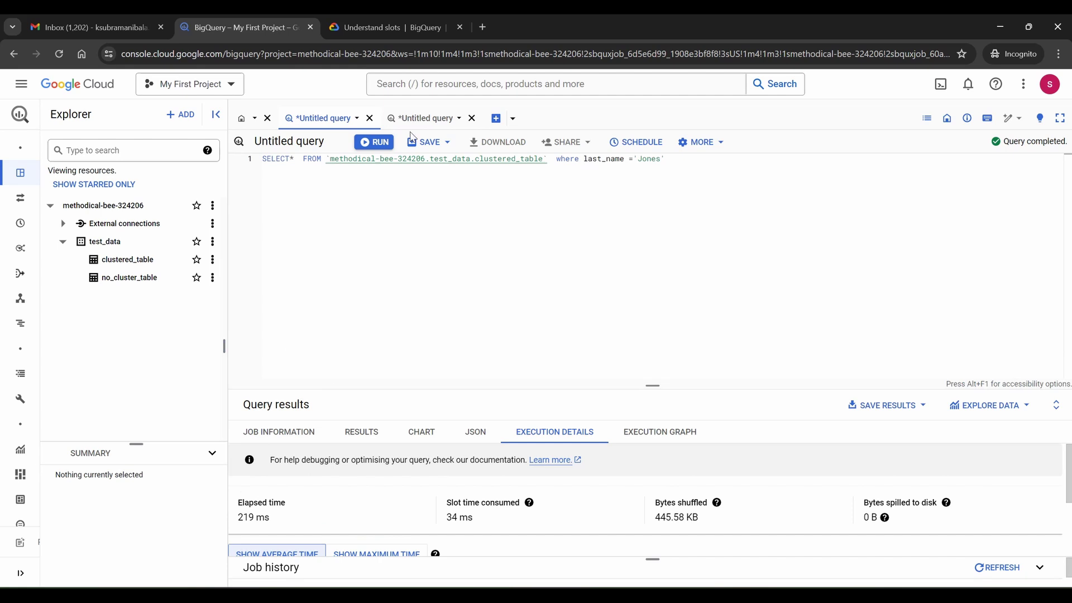
left_click(423, 118)
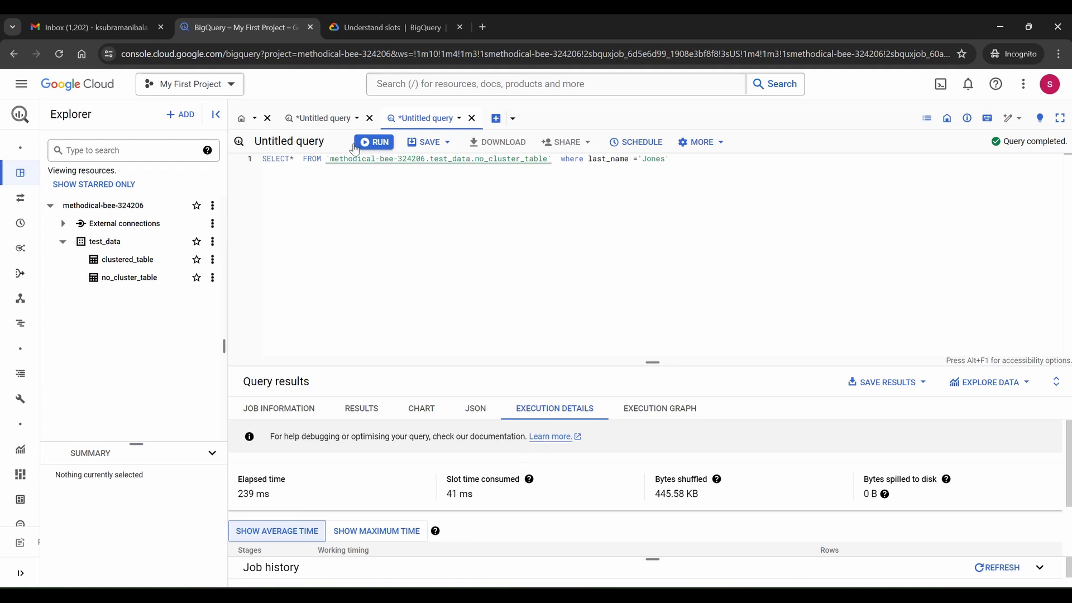
left_click(331, 117)
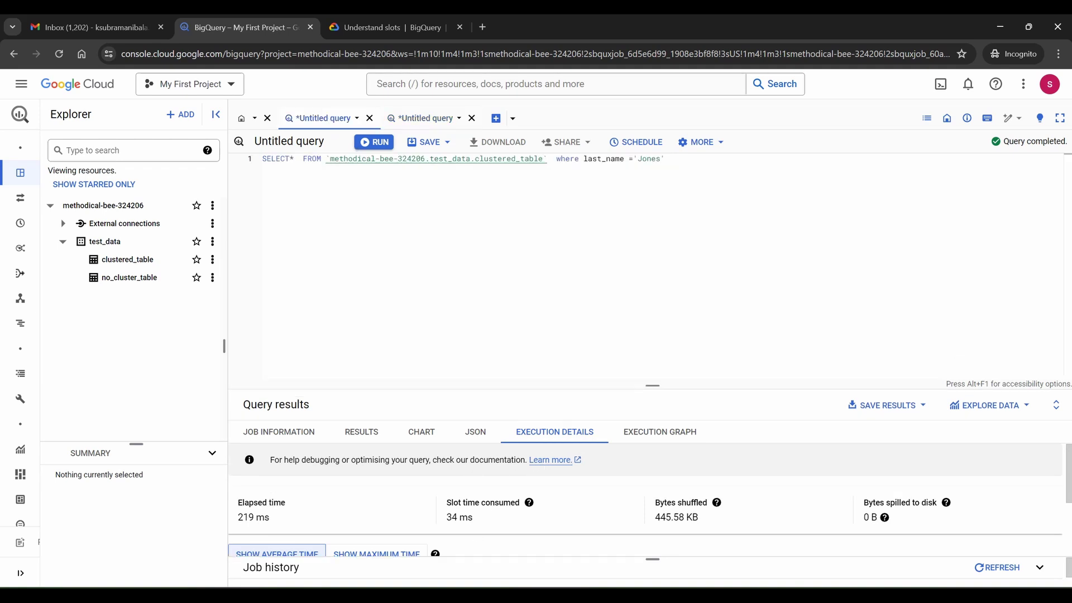